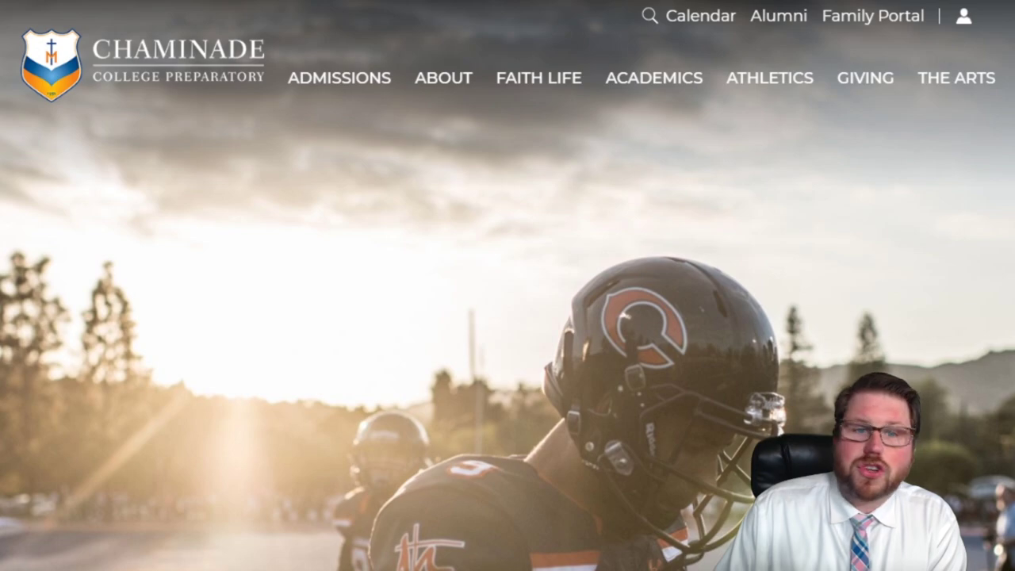
Open the High School Course Description Guide from the Our Curriculum page under Academics
{"action": "mouse_move", "coordinate": [654, 78]}
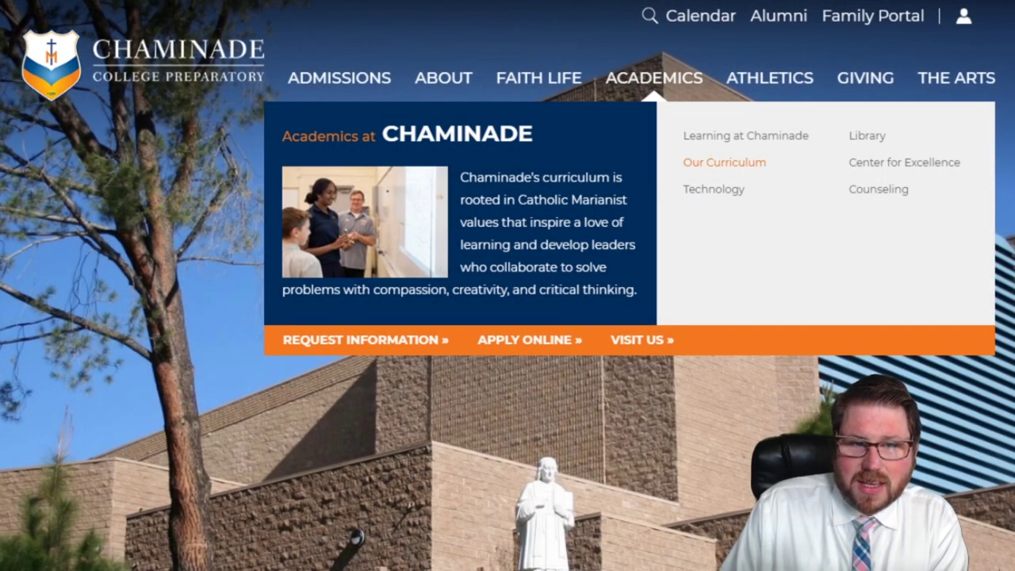
{"action": "left_click", "coordinate": [716, 163]}
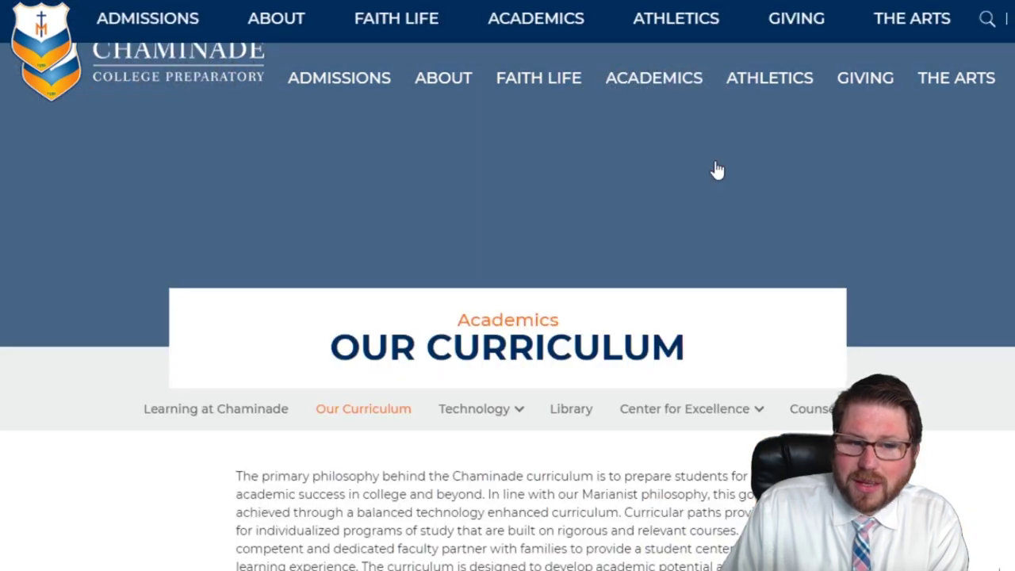
{"action": "scroll", "coordinate": [755, 292], "scroll_direction": "down", "scroll_amount": 3}
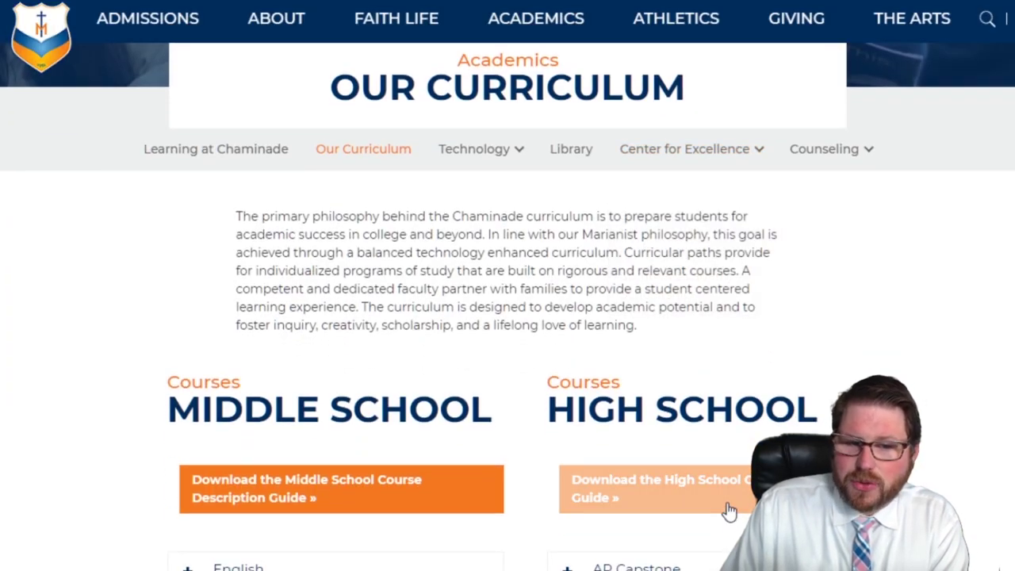
{"action": "left_click", "coordinate": [729, 509]}
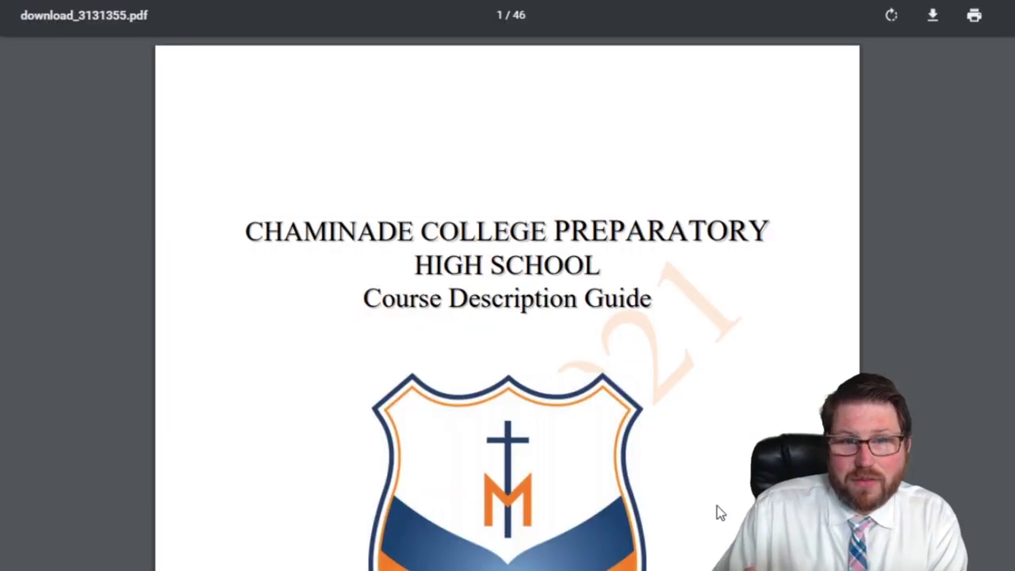
Examine the guide's order of department listings and the English 9AB entry with its grade level and prerequisite
{"action": "scroll", "coordinate": [722, 516], "scroll_direction": "down", "scroll_amount": 10}
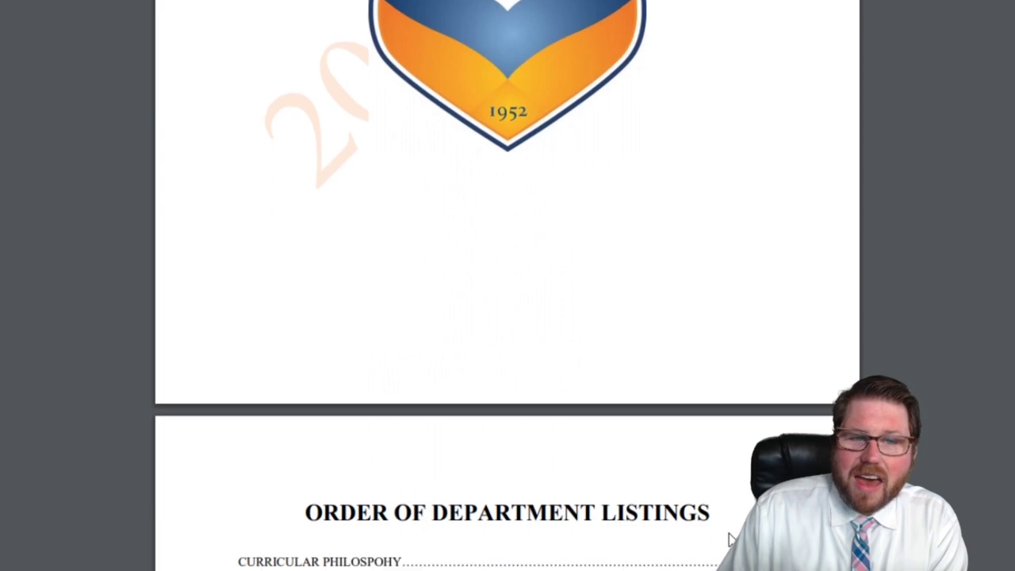
{"action": "scroll", "coordinate": [733, 537], "scroll_direction": "down", "scroll_amount": 2}
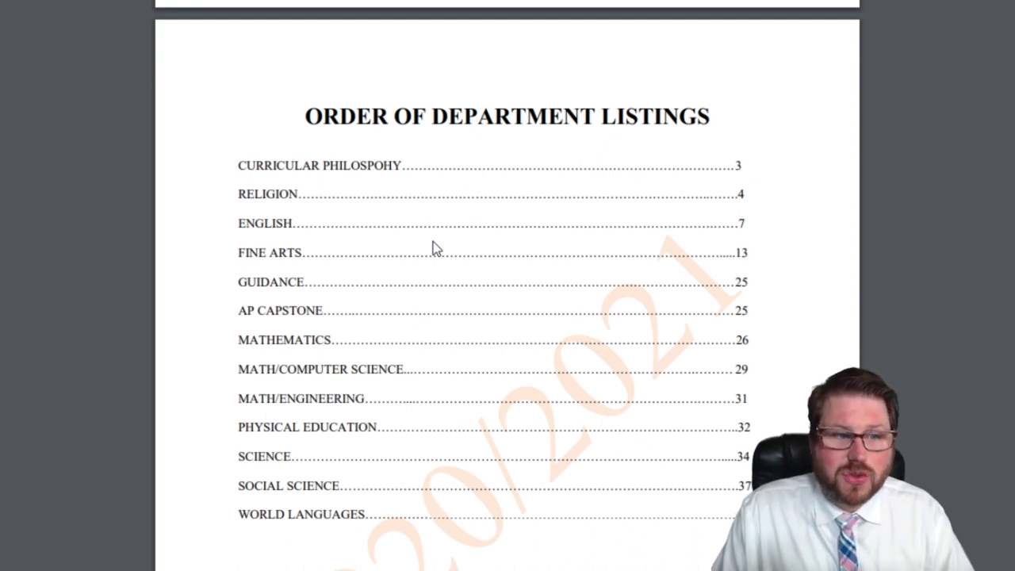
{"action": "scroll", "coordinate": [687, 442], "scroll_direction": "down", "scroll_amount": 1}
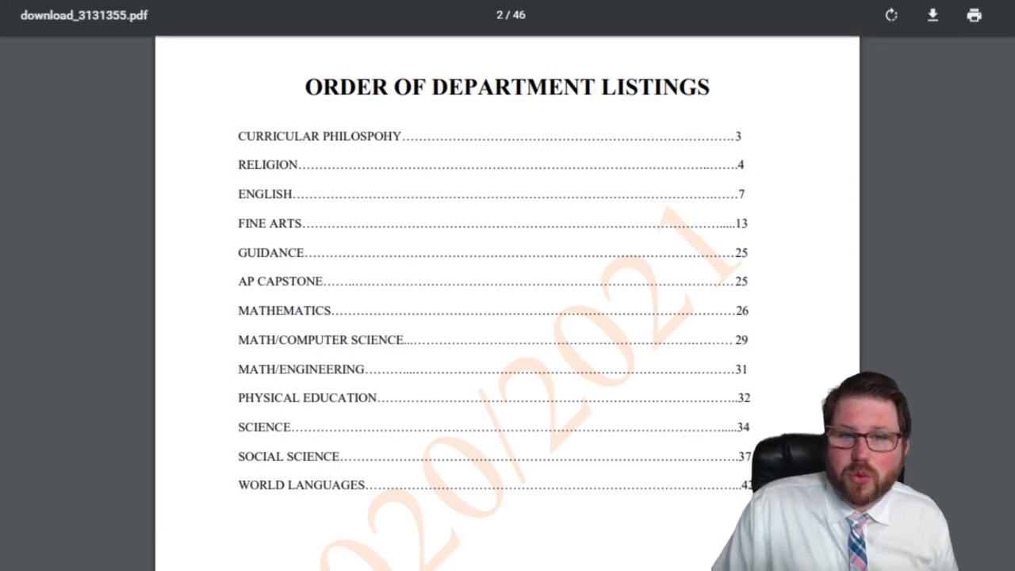
{"action": "scroll", "coordinate": [993, 61], "scroll_direction": "down", "scroll_amount": 20}
{"action": "scroll", "coordinate": [508, 302], "scroll_direction": "down", "scroll_amount": 15}
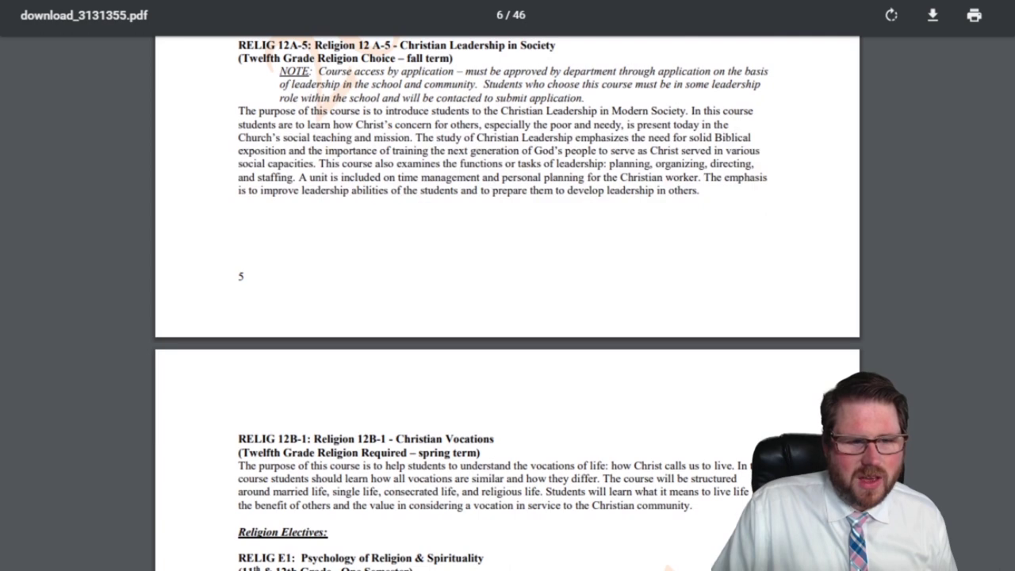
{"action": "scroll", "coordinate": [642, 351], "scroll_direction": "down", "scroll_amount": 13}
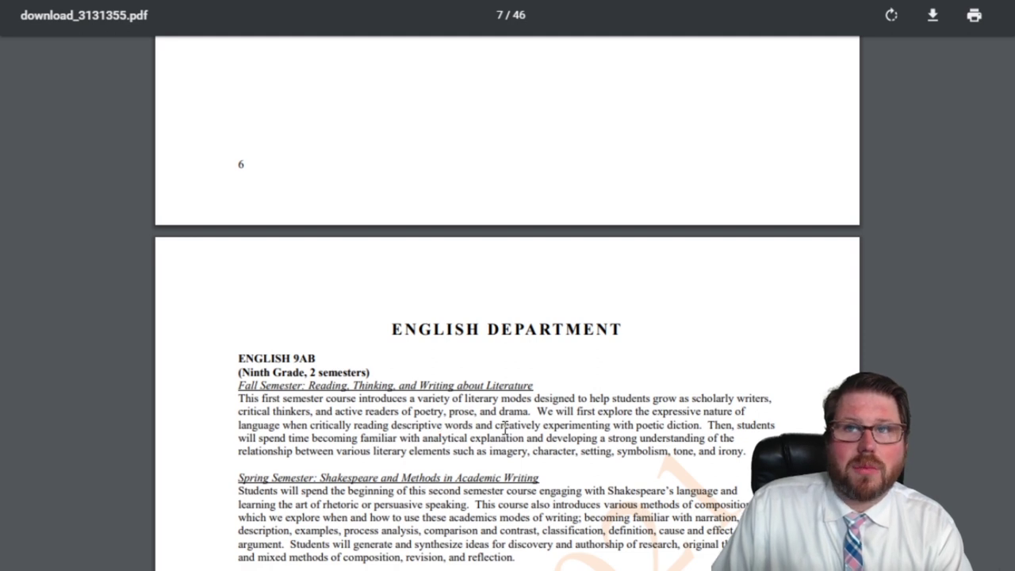
{"action": "scroll", "coordinate": [475, 498], "scroll_direction": "down", "scroll_amount": 3}
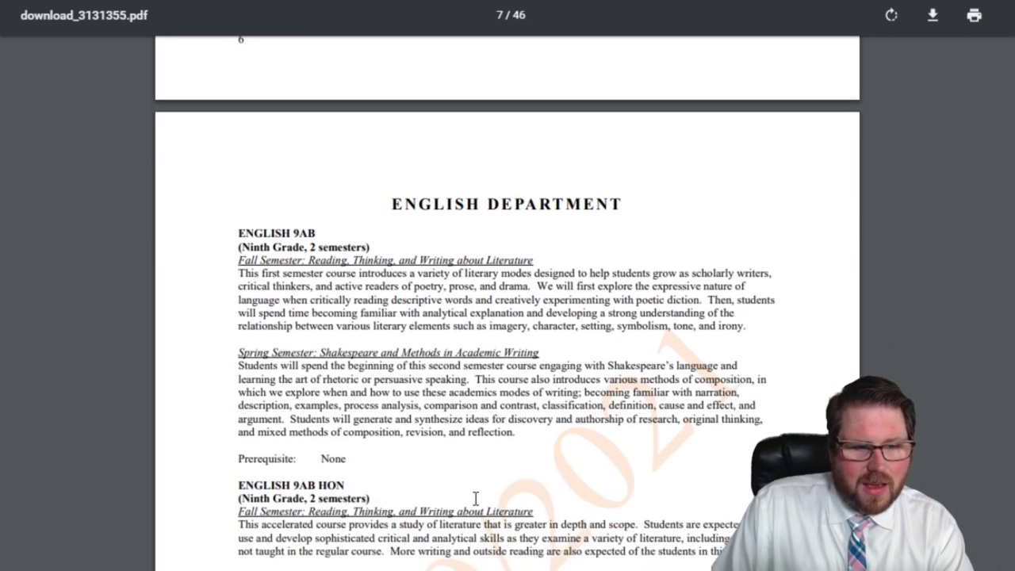
{"action": "scroll", "coordinate": [476, 498], "scroll_direction": "down", "scroll_amount": 3}
{"action": "left_click_drag", "start_coordinate": [238, 325], "coordinate": [358, 331]}
{"action": "left_click", "coordinate": [381, 328]}
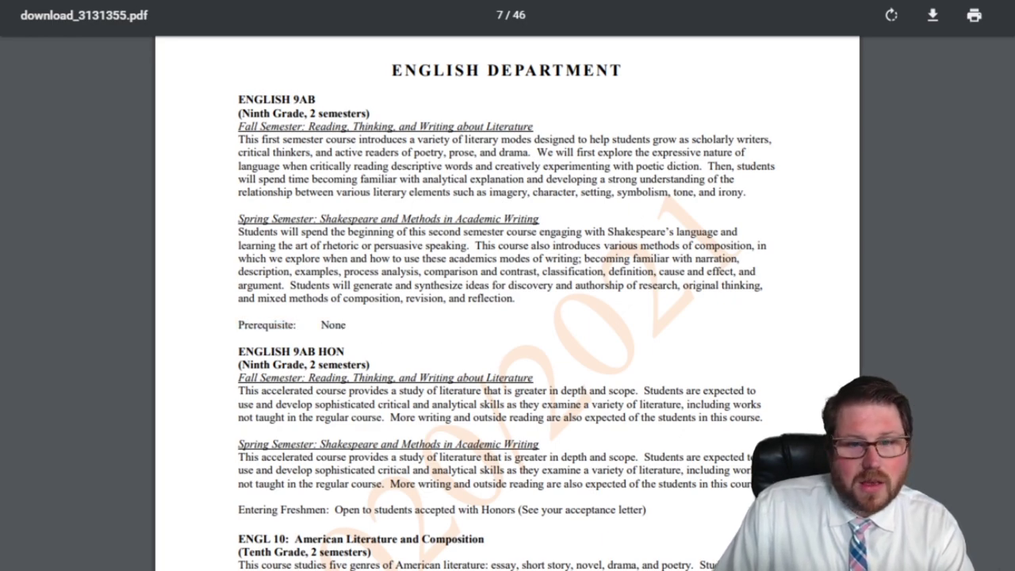
Find the Mathematics Department in the guide and examine the Pre-Calculus course and its prerequisites
{"action": "scroll", "coordinate": [507, 302], "scroll_direction": "down", "scroll_amount": 20}
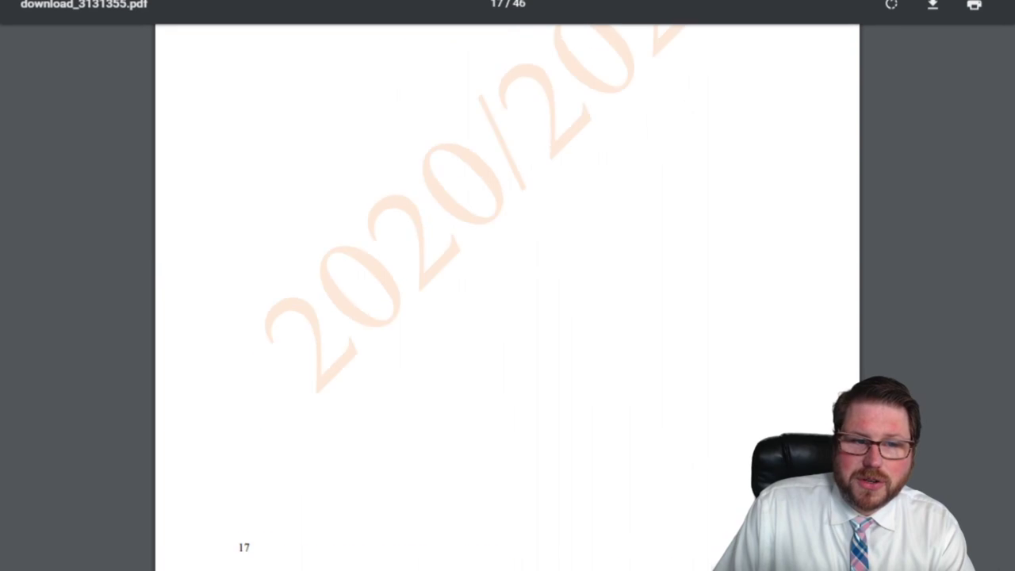
{"action": "scroll", "coordinate": [508, 302], "scroll_direction": "down", "scroll_amount": 20}
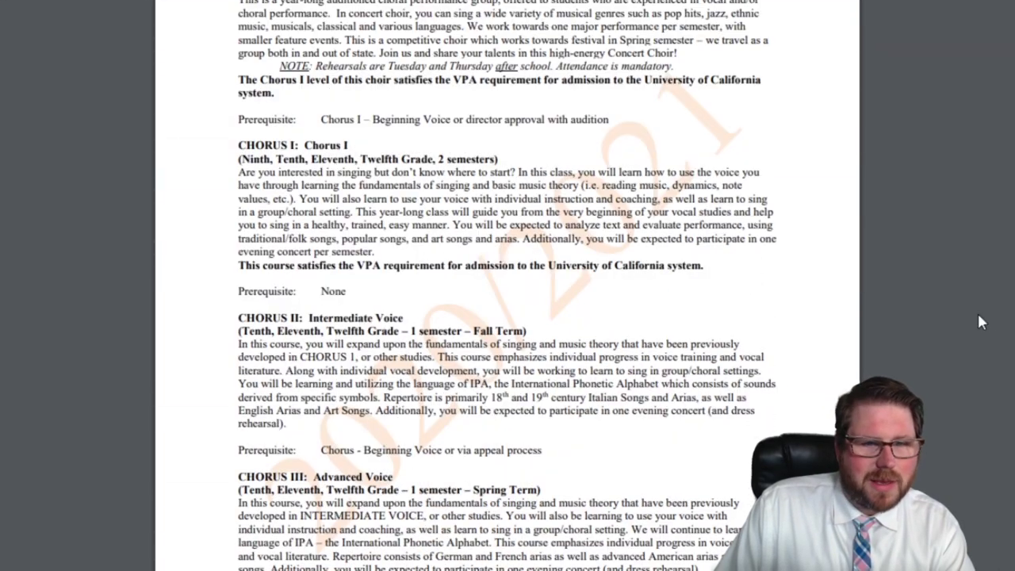
{"action": "scroll", "coordinate": [1012, 277], "scroll_direction": "down", "scroll_amount": 15}
{"action": "scroll", "coordinate": [507, 285], "scroll_direction": "down", "scroll_amount": 15}
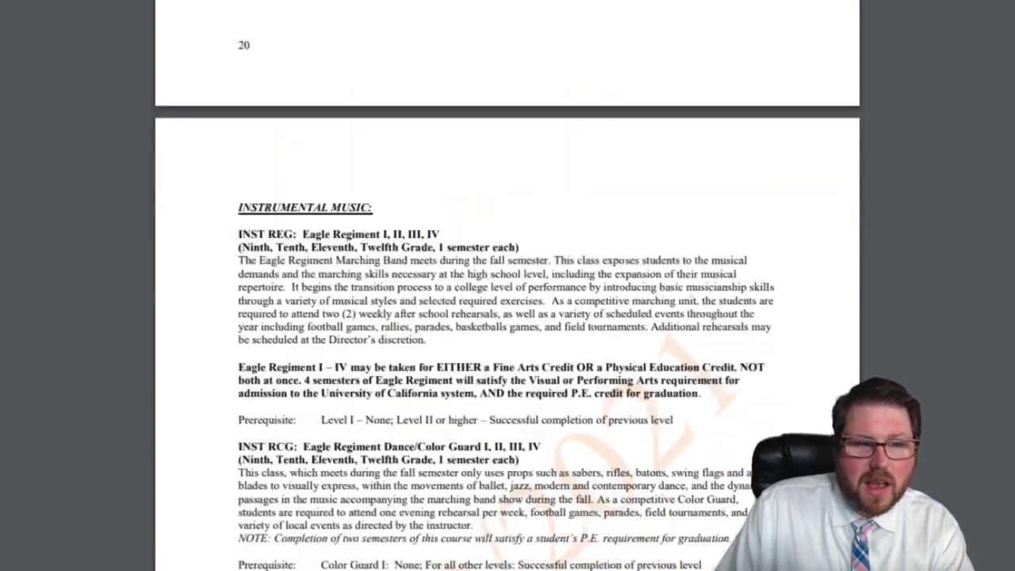
{"action": "scroll", "coordinate": [508, 285], "scroll_direction": "down", "scroll_amount": 5}
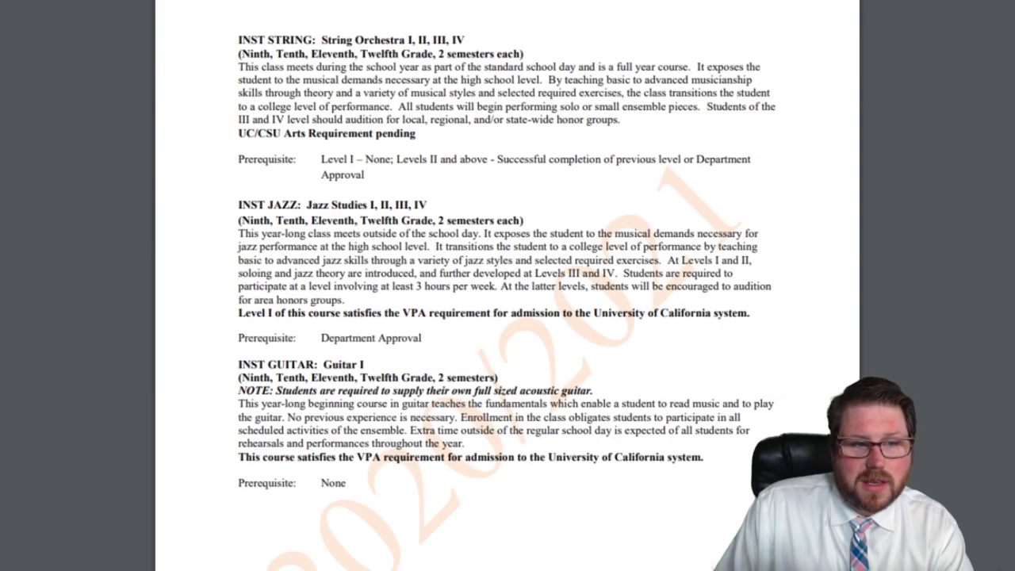
{"action": "scroll", "coordinate": [1008, 402], "scroll_direction": "down", "scroll_amount": 20}
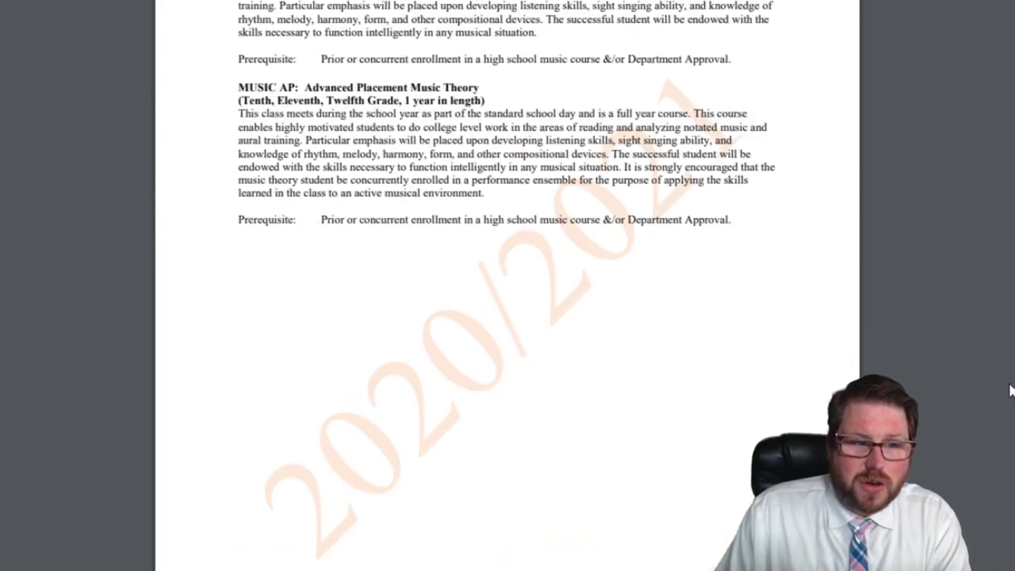
{"action": "scroll", "coordinate": [1009, 402], "scroll_direction": "down", "scroll_amount": 20}
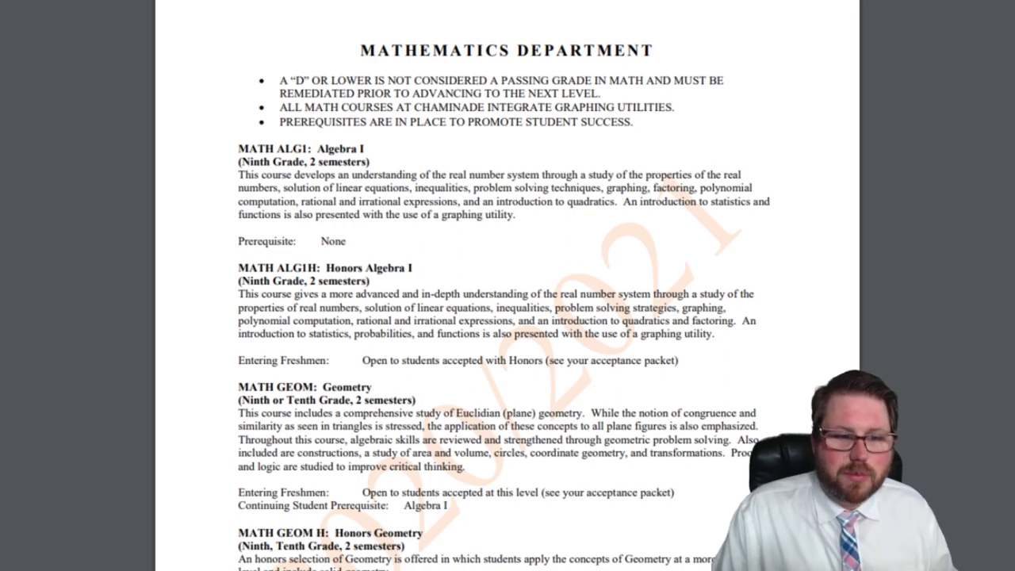
{"action": "scroll", "coordinate": [508, 305], "scroll_direction": "down", "scroll_amount": 10}
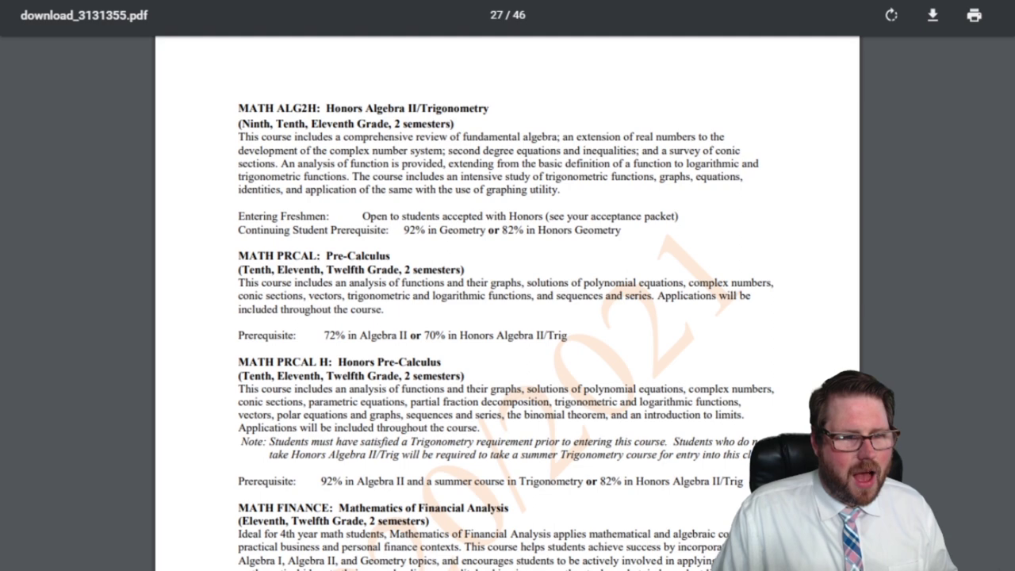
{"action": "left_click_drag", "start_coordinate": [326, 256], "coordinate": [393, 255]}
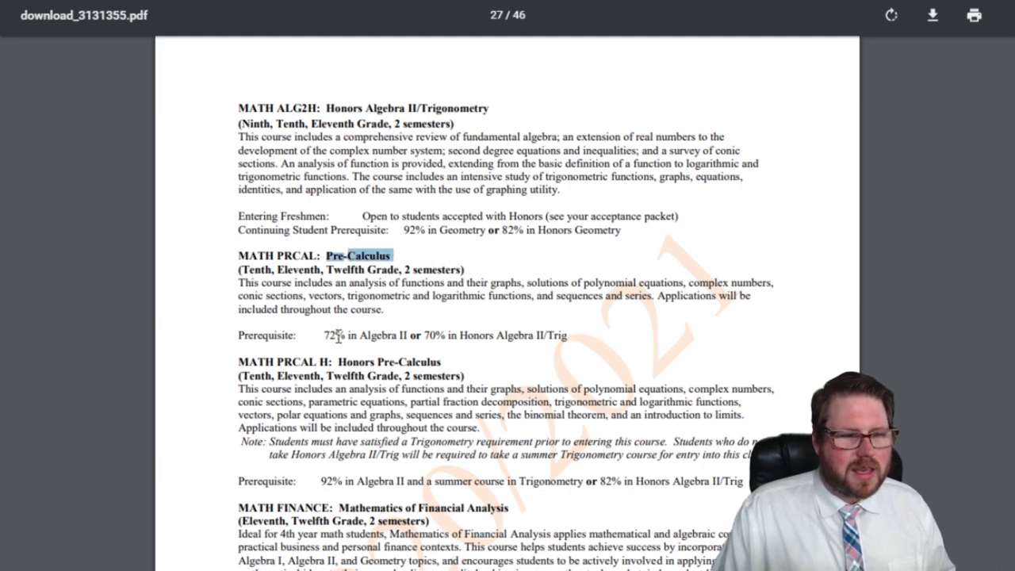
{"action": "left_click_drag", "start_coordinate": [325, 333], "coordinate": [582, 335]}
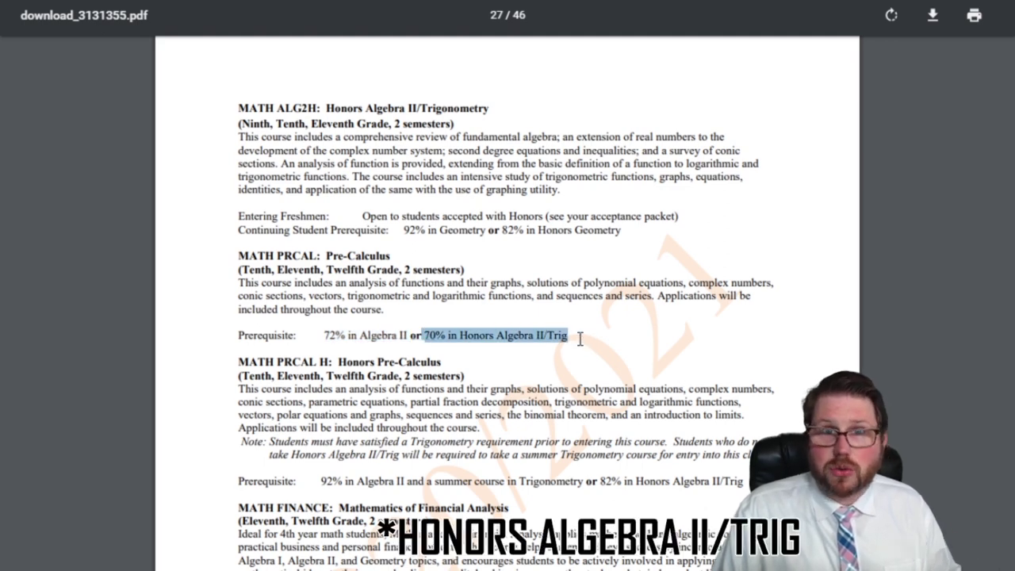
{"action": "left_click", "coordinate": [576, 339]}
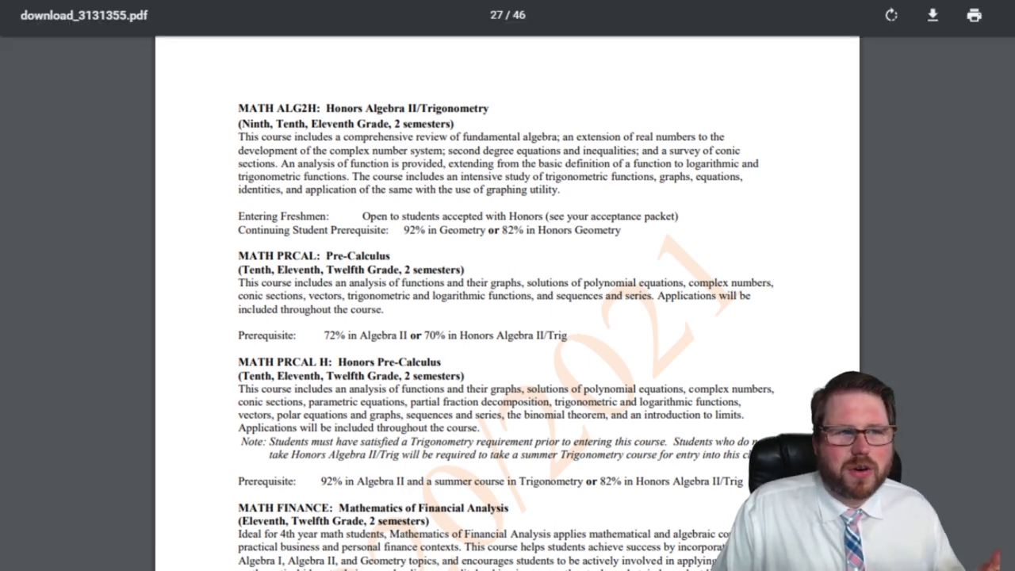
Leave the course guide and open the Academics section's Counseling page from the school's home page
{"action": "key", "text": "ctrl+w"}
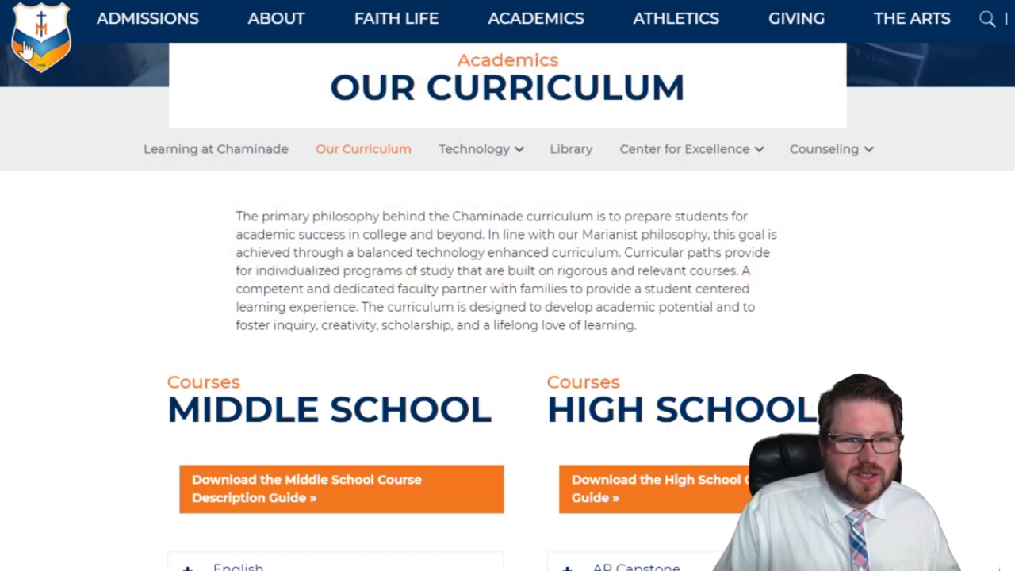
{"action": "left_click", "coordinate": [26, 49]}
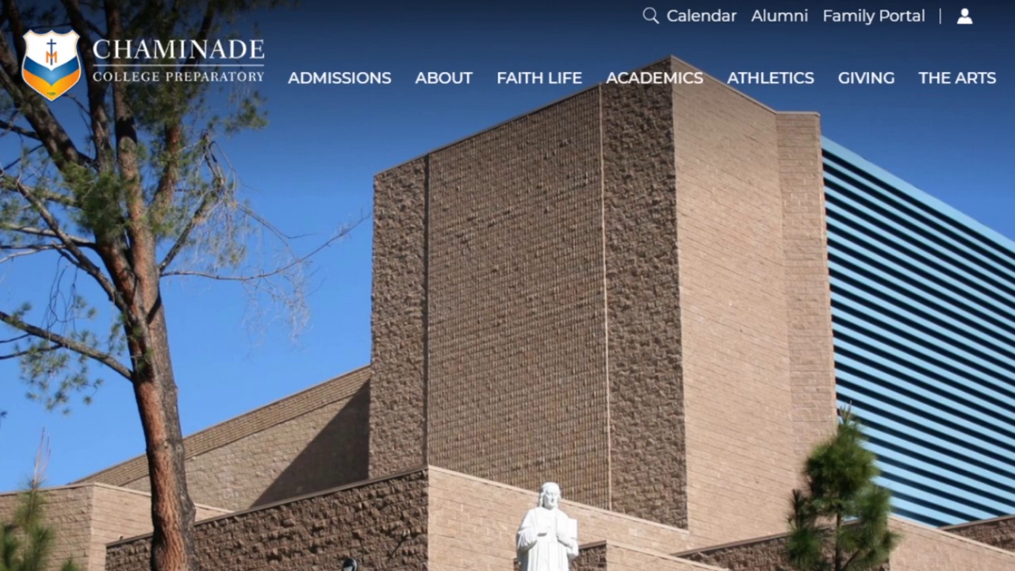
{"action": "mouse_move", "coordinate": [770, 78]}
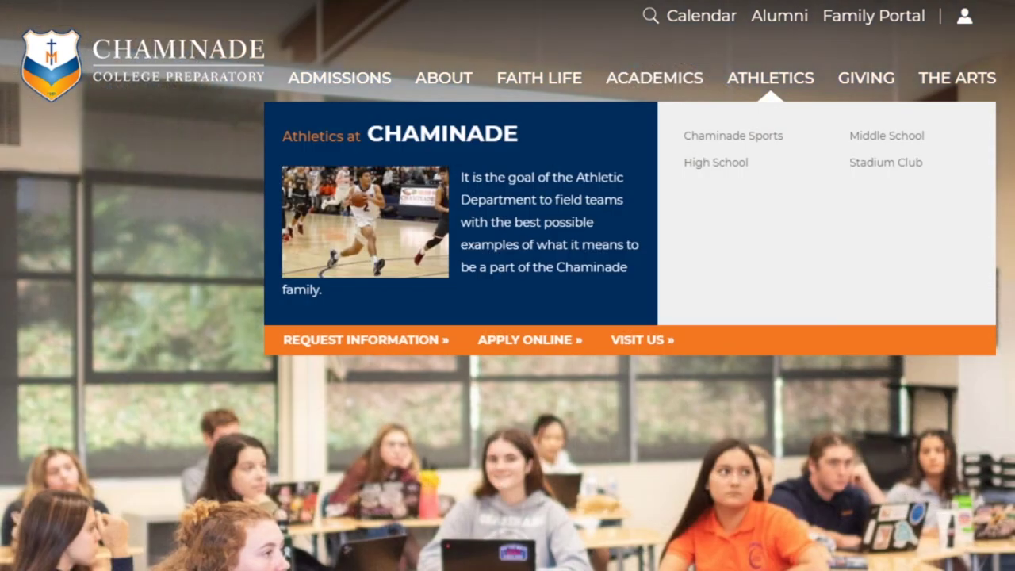
{"action": "mouse_move", "coordinate": [654, 78]}
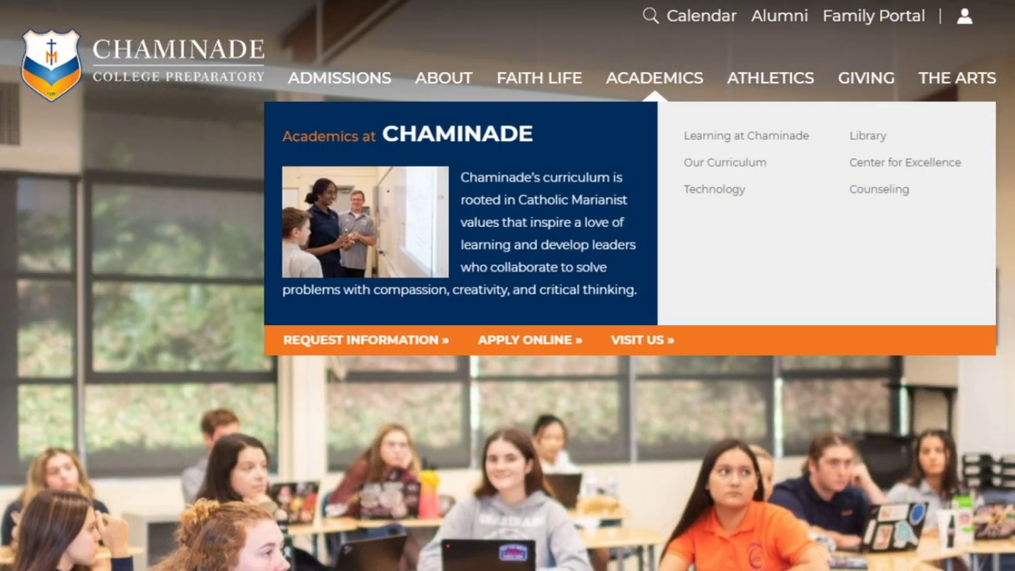
{"action": "left_click", "coordinate": [880, 191]}
{"action": "scroll", "coordinate": [784, 229], "scroll_direction": "down", "scroll_amount": 15}
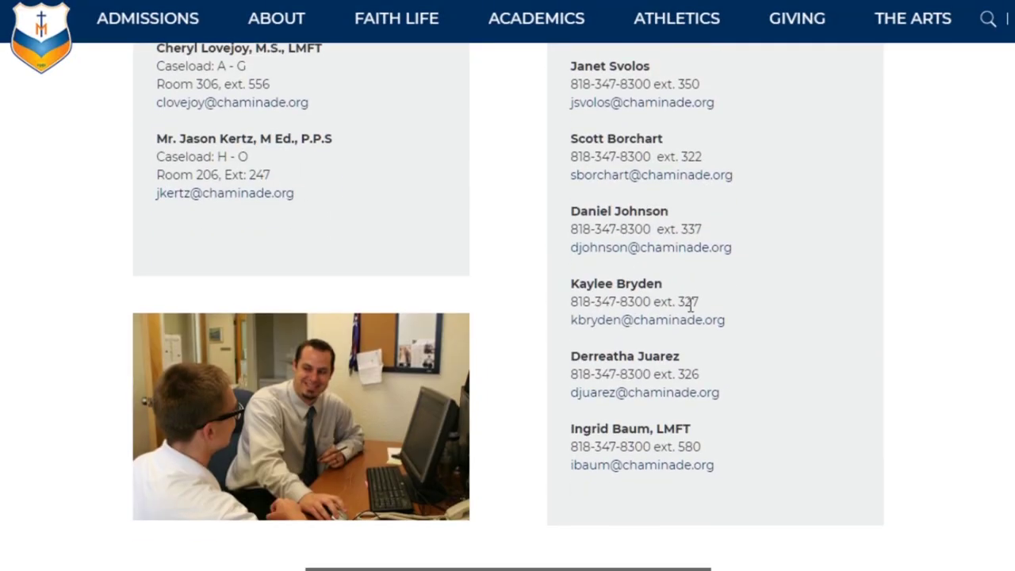
Open the Four Year Plan worksheet from the High School Links in the Counseling Corner
{"action": "scroll", "coordinate": [635, 413], "scroll_direction": "down", "scroll_amount": 1}
{"action": "left_click", "coordinate": [585, 508]}
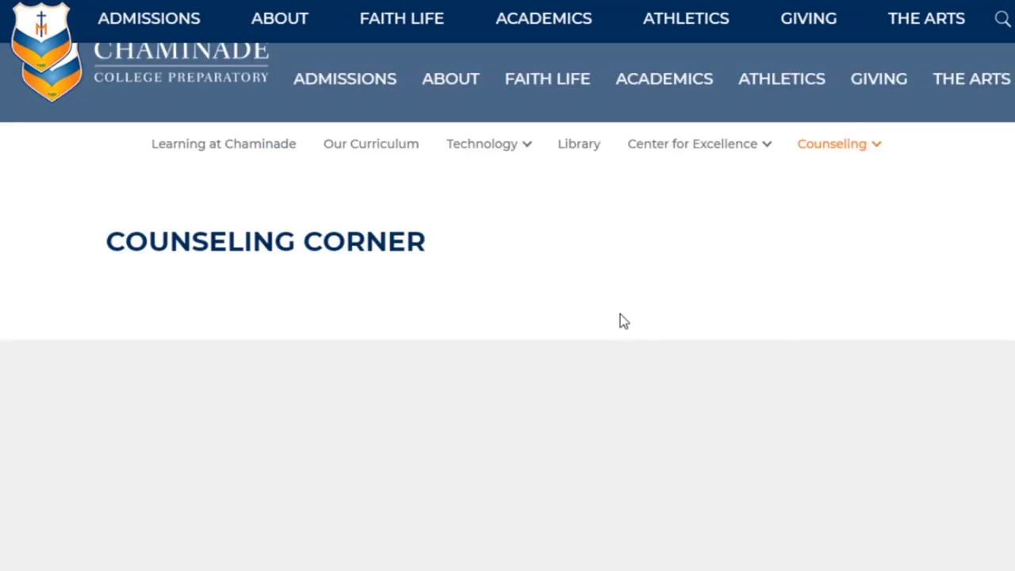
{"action": "scroll", "coordinate": [464, 295], "scroll_direction": "down", "scroll_amount": 2}
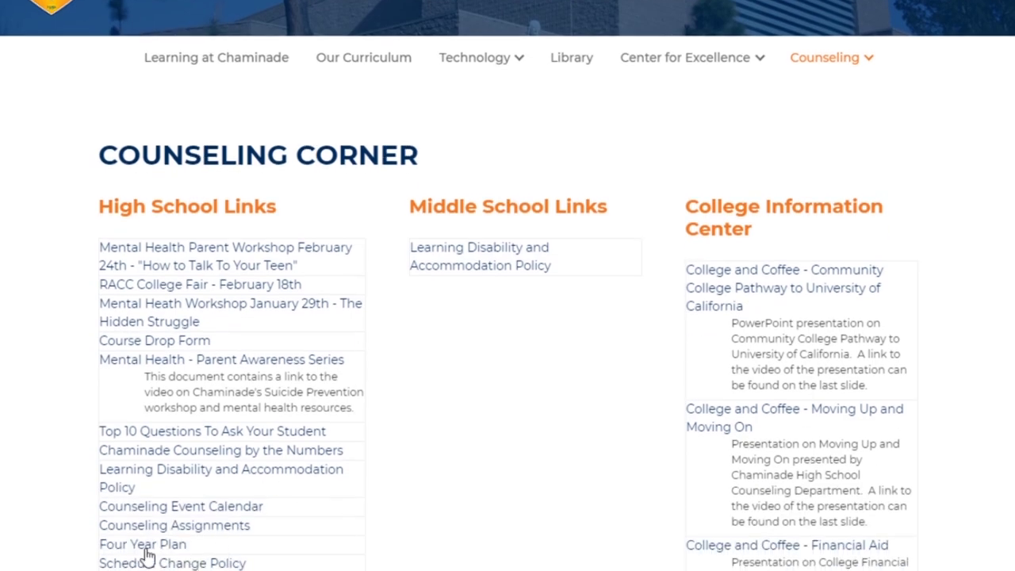
{"action": "left_click", "coordinate": [148, 548]}
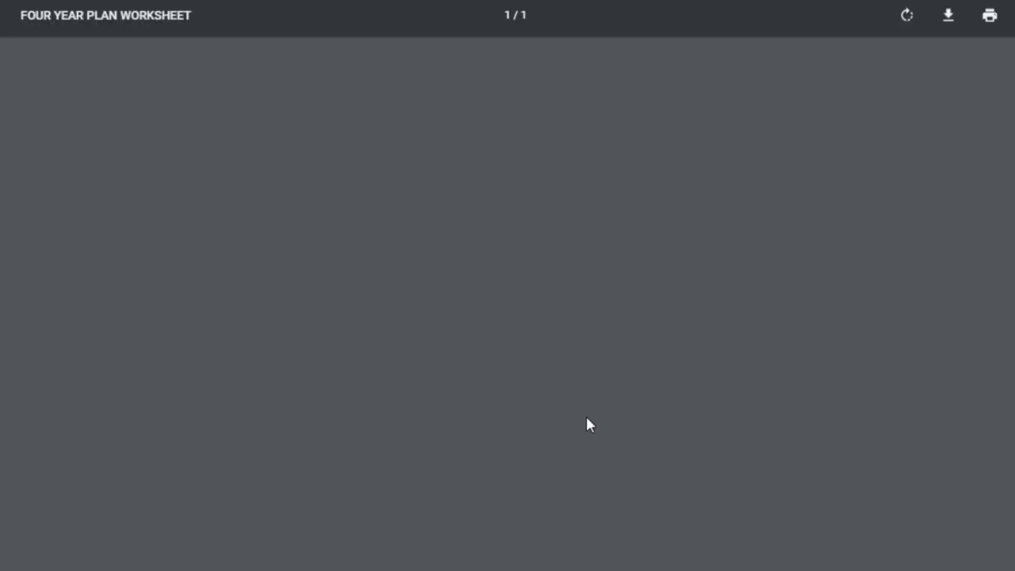
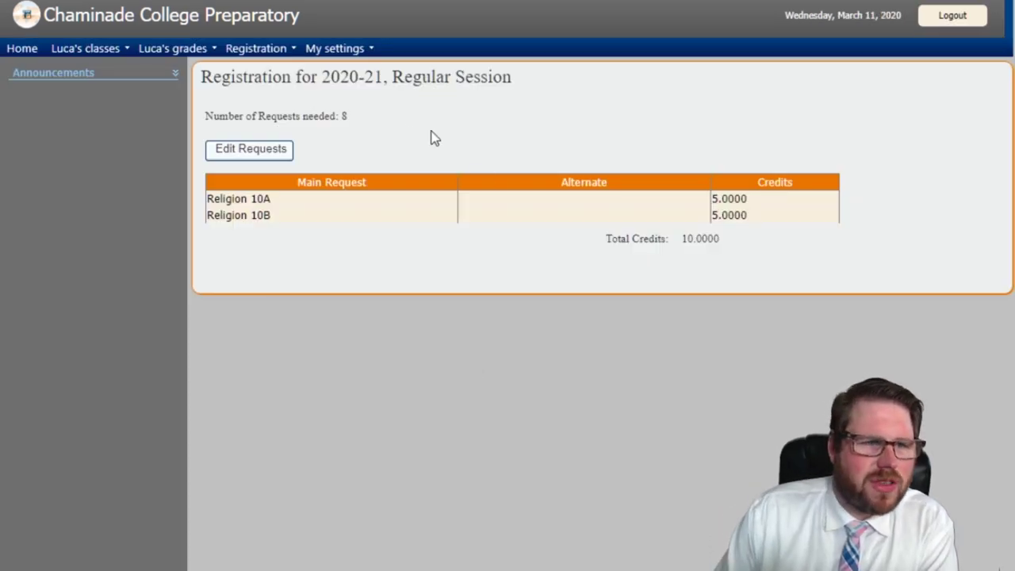
Open the 2020-21 Regular Session course requests for editing in the student registration portal
{"action": "mouse_move", "coordinate": [256, 48]}
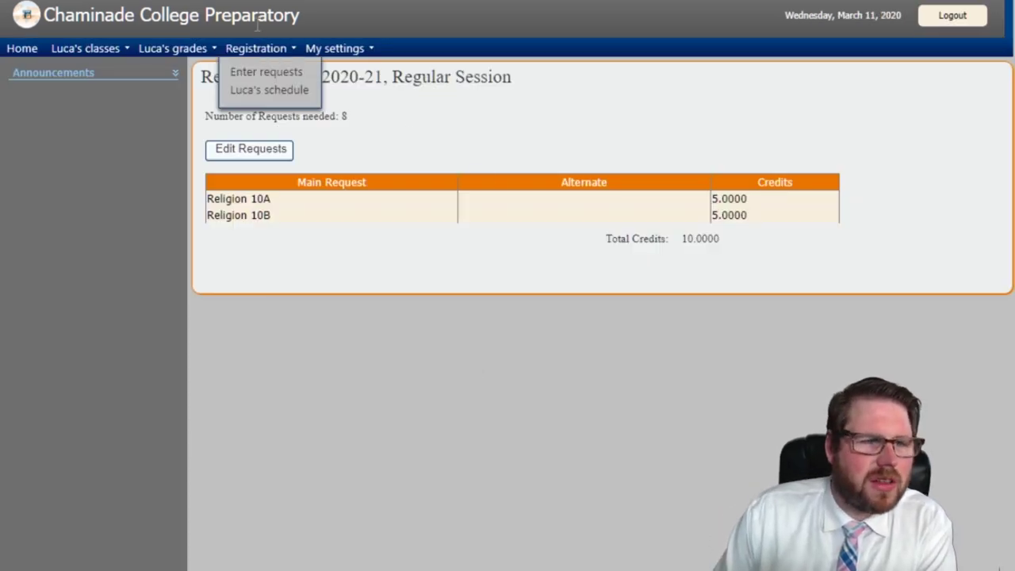
{"action": "left_click", "coordinate": [273, 73]}
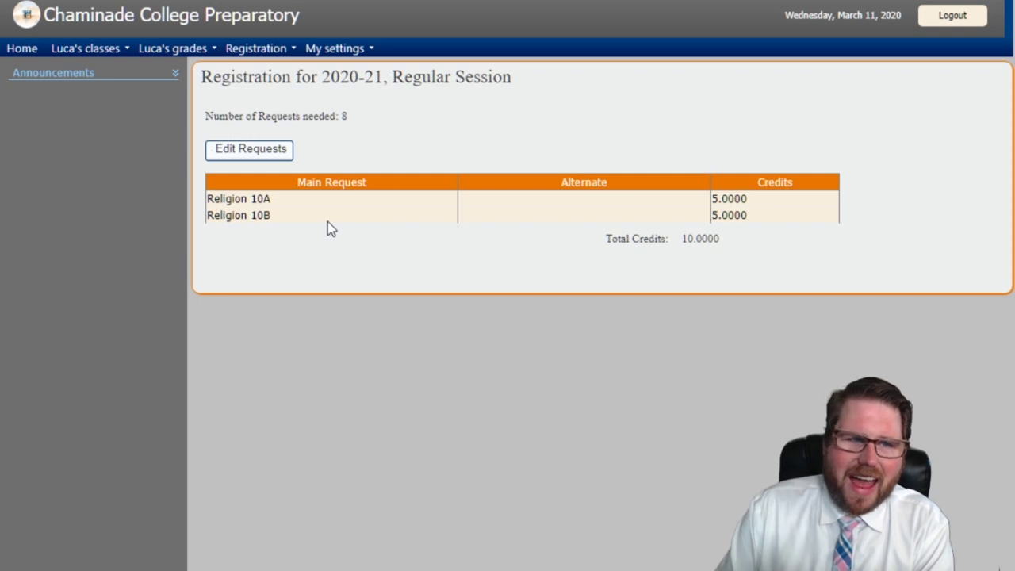
{"action": "left_click", "coordinate": [262, 153]}
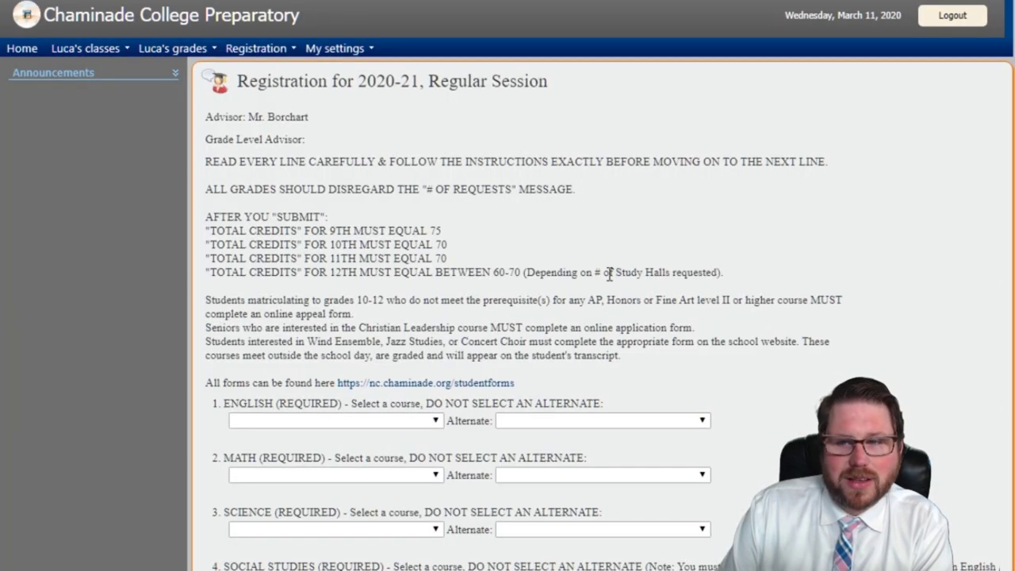
Highlight the instruction to read every line carefully in the introduction of the 2020-21 Regular Session registration form
{"action": "scroll", "coordinate": [656, 301], "scroll_direction": "down", "scroll_amount": 1}
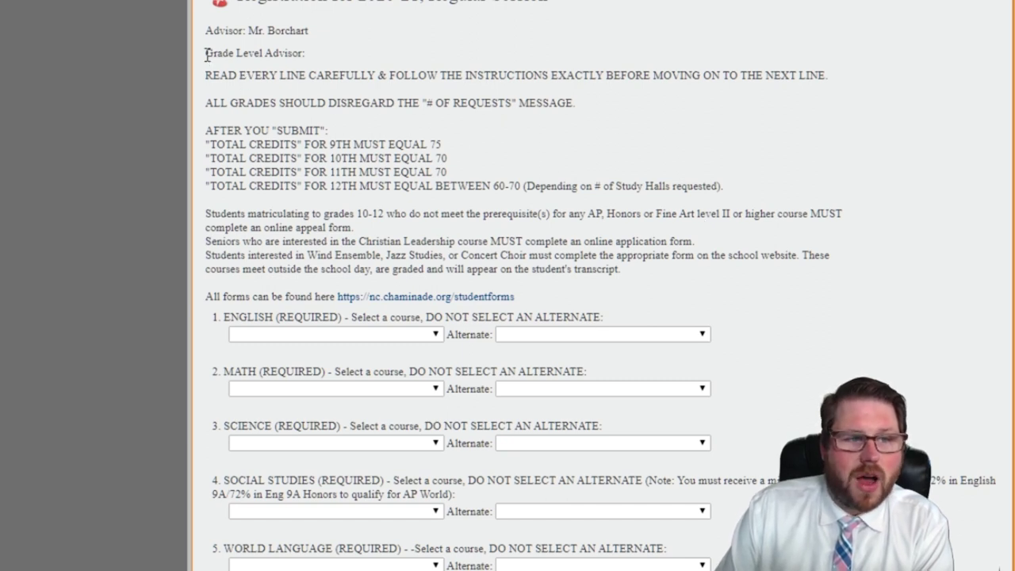
{"action": "left_click_drag", "start_coordinate": [213, 75], "coordinate": [840, 91]}
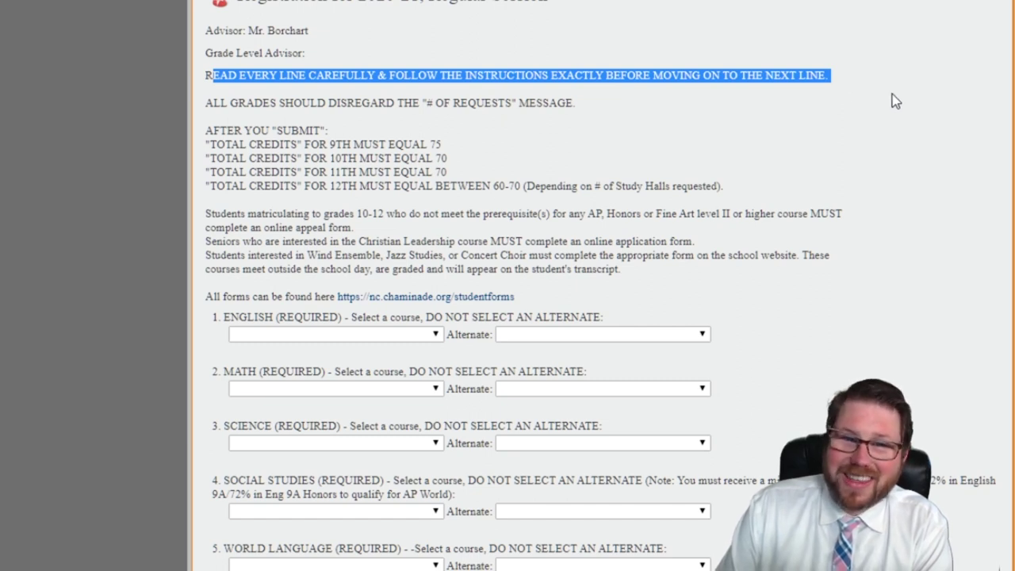
{"action": "left_click", "coordinate": [839, 142]}
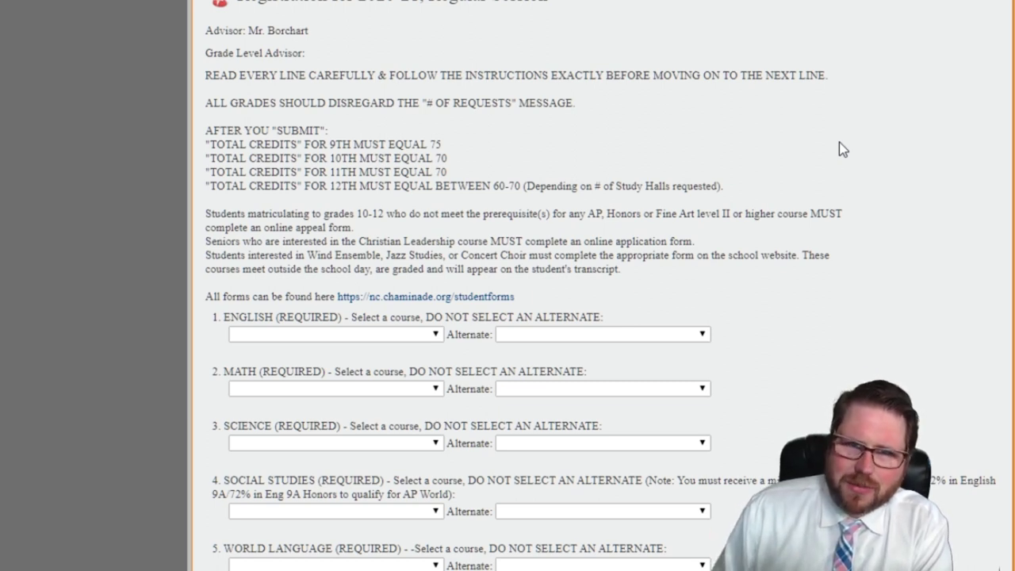
Request American Literature and Composition as the required English course on line 1 and highlight that line's selection instruction
{"action": "scroll", "coordinate": [840, 142], "scroll_direction": "down", "scroll_amount": 3}
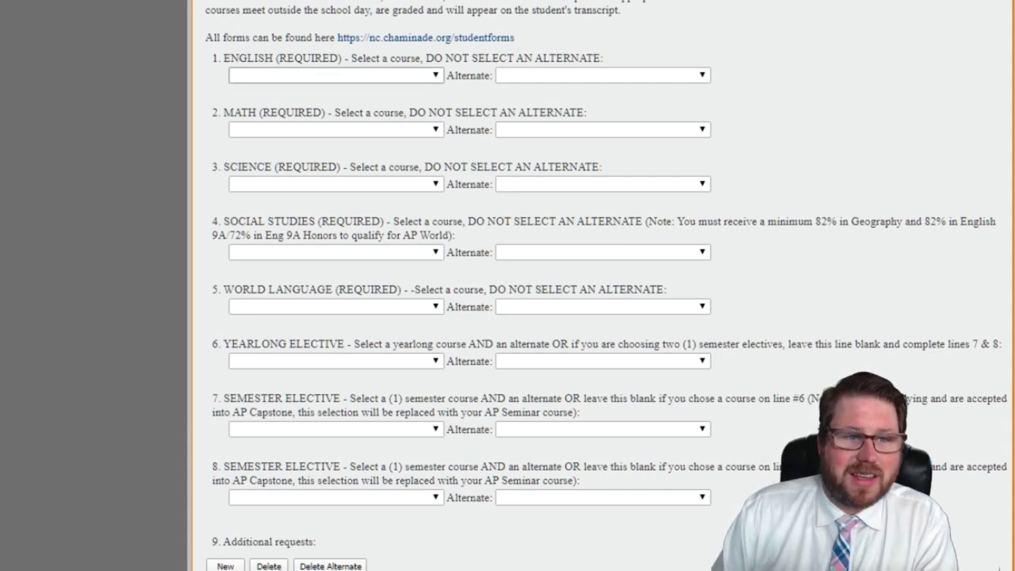
{"action": "left_click", "coordinate": [410, 77]}
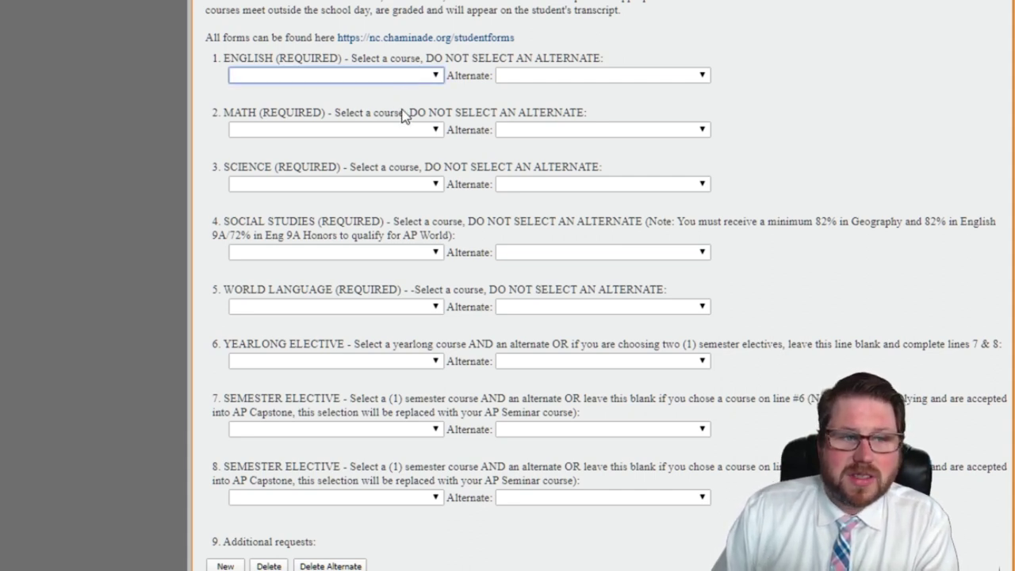
{"action": "left_click", "coordinate": [405, 115]}
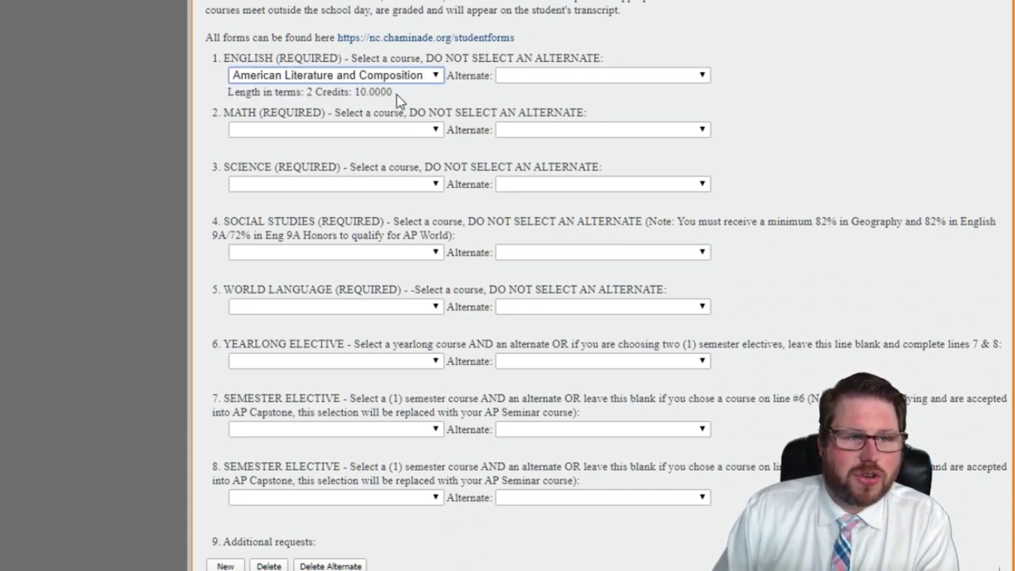
{"action": "left_click", "coordinate": [435, 77]}
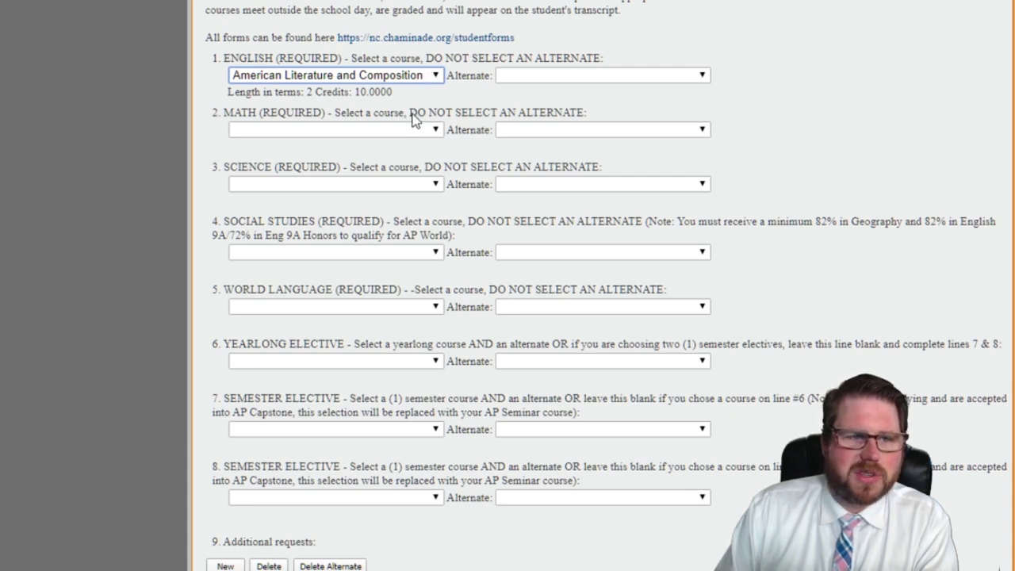
{"action": "left_click", "coordinate": [415, 129]}
{"action": "left_click", "coordinate": [435, 77]}
{"action": "left_click", "coordinate": [420, 111]}
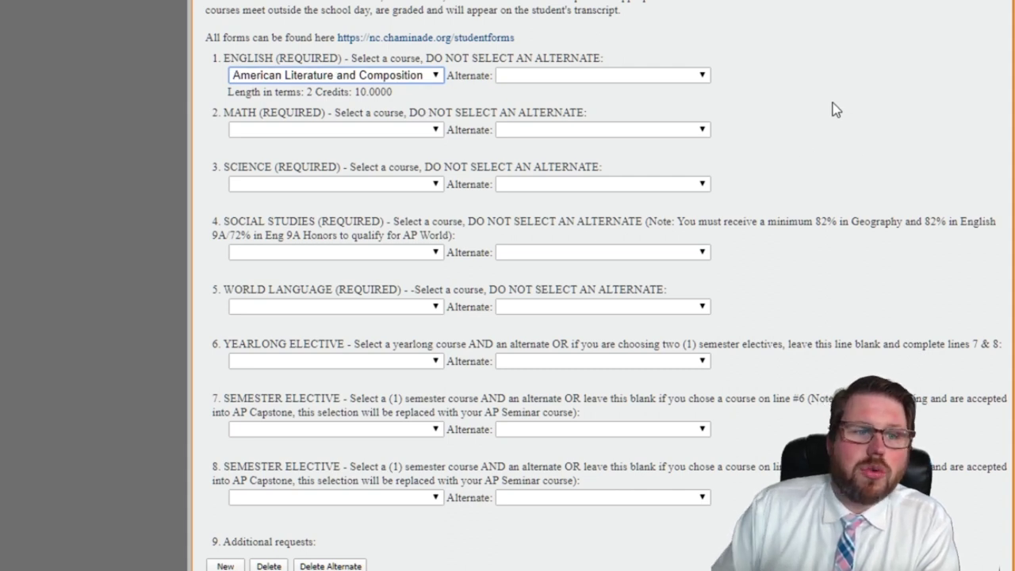
{"action": "key", "text": "Down"}
{"action": "key", "text": "Up"}
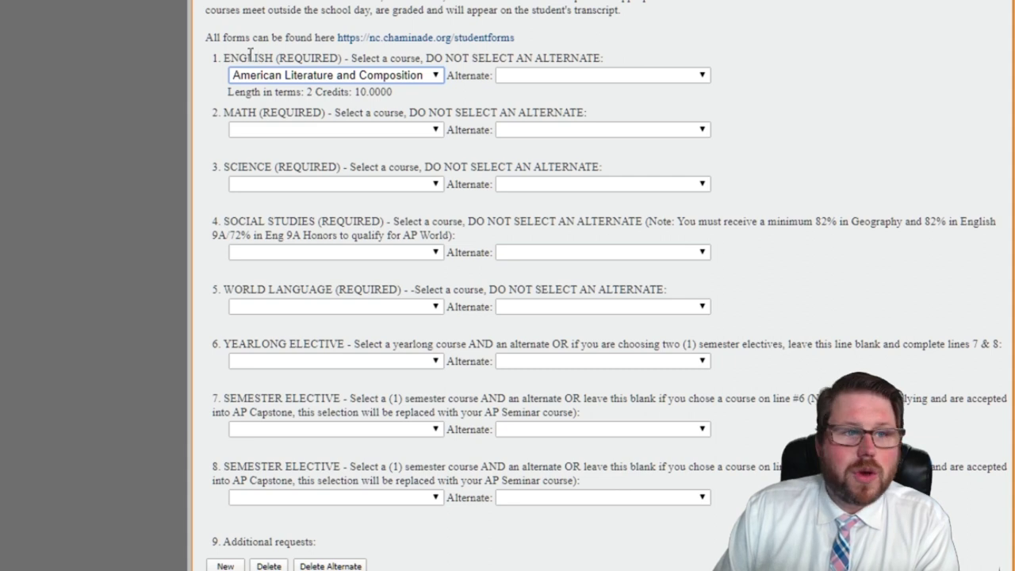
{"action": "left_click_drag", "start_coordinate": [224, 58], "coordinate": [627, 52]}
{"action": "left_click", "coordinate": [831, 75]}
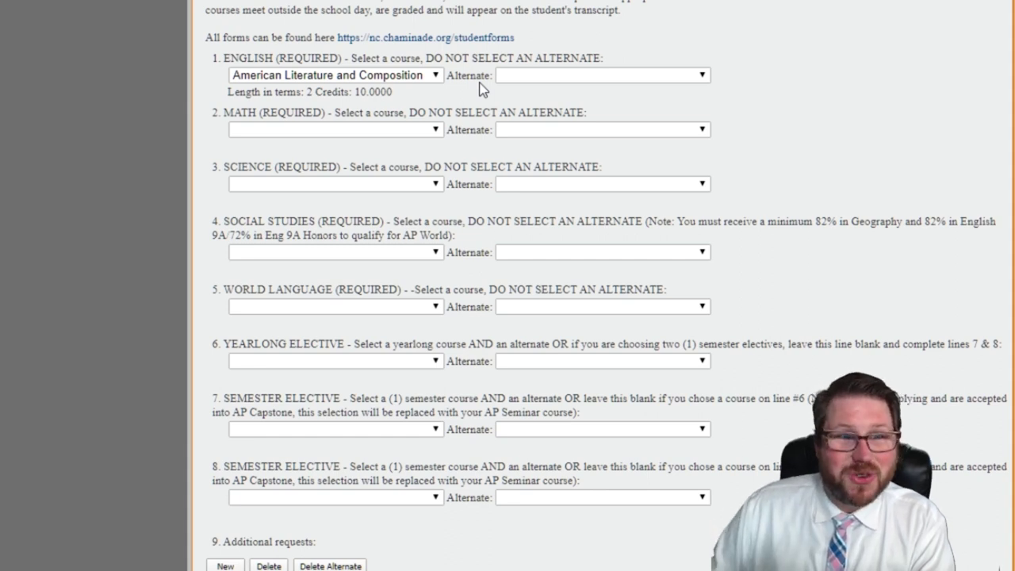
Request AP World History as the required Social Studies course on line 4
{"action": "left_click", "coordinate": [265, 133]}
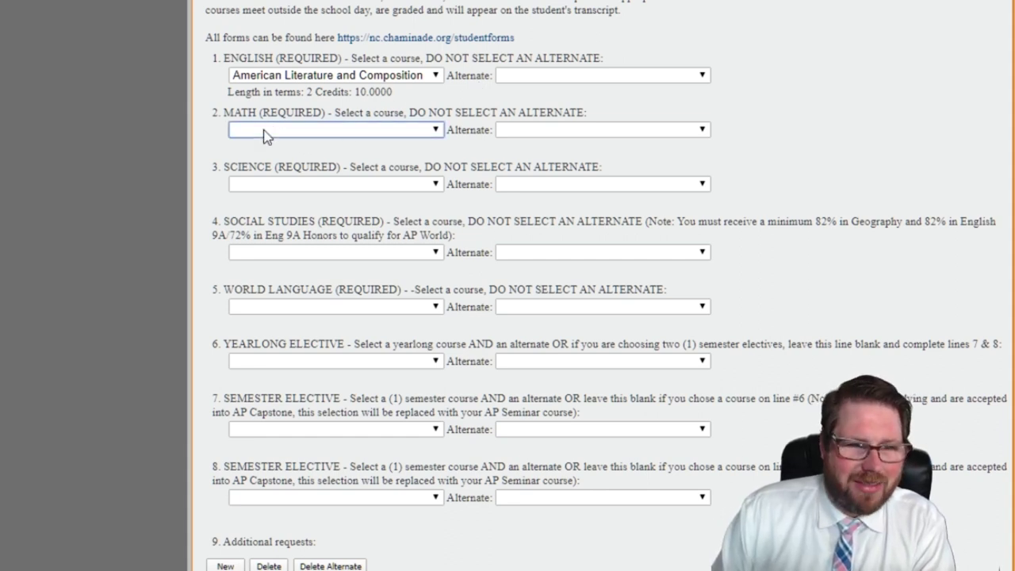
{"action": "left_click", "coordinate": [299, 250]}
{"action": "scroll", "coordinate": [261, 246], "scroll_direction": "up", "scroll_amount": 1}
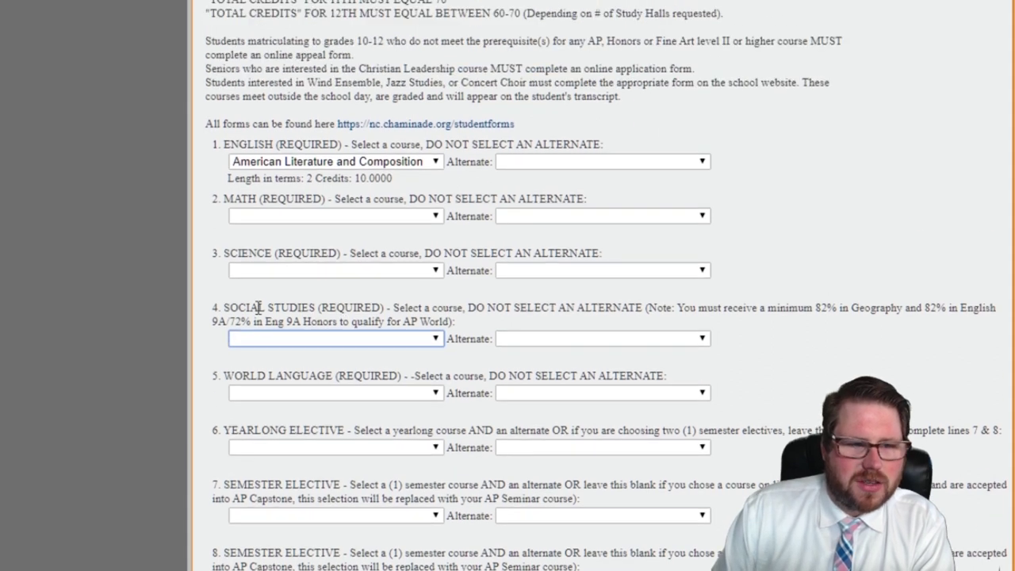
{"action": "left_click", "coordinate": [272, 341]}
{"action": "left_click", "coordinate": [274, 389]}
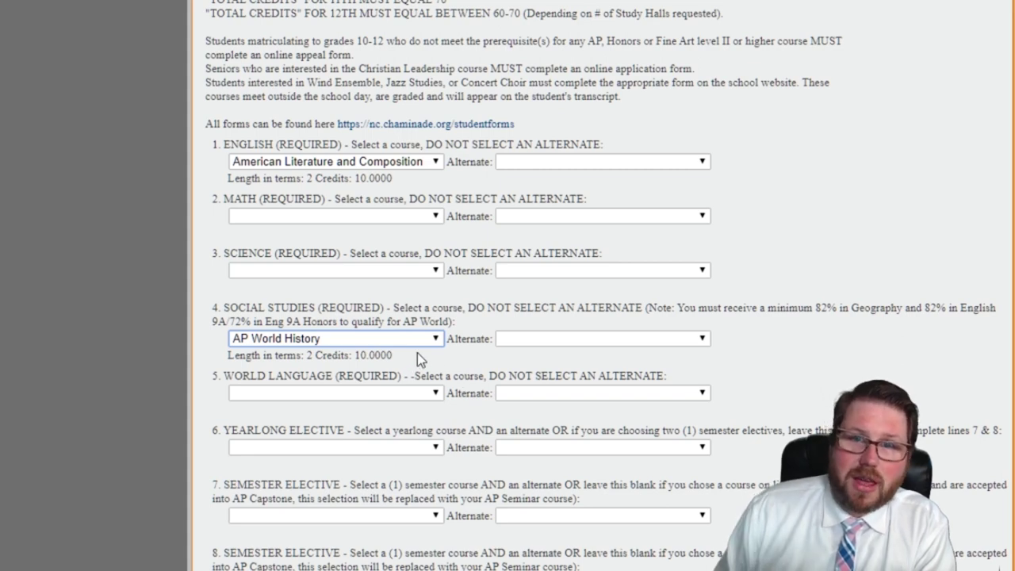
Open the 12th Grade Elective Courses 2020-21 PDF from the Course Selection Information announcement in Blackboard and look through the elective list
{"action": "scroll", "coordinate": [358, 280], "scroll_direction": "down", "scroll_amount": 3}
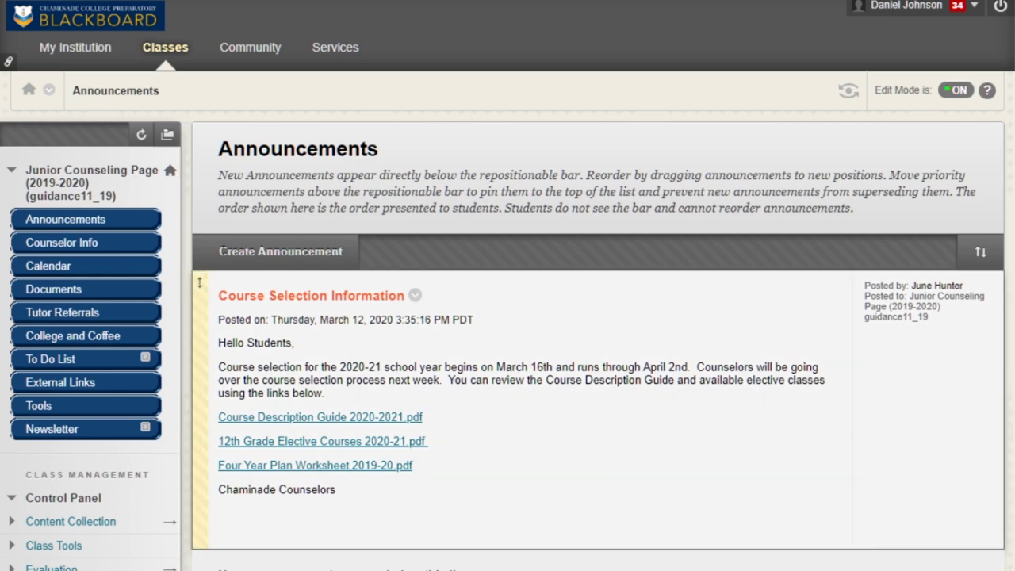
{"action": "left_click", "coordinate": [359, 443]}
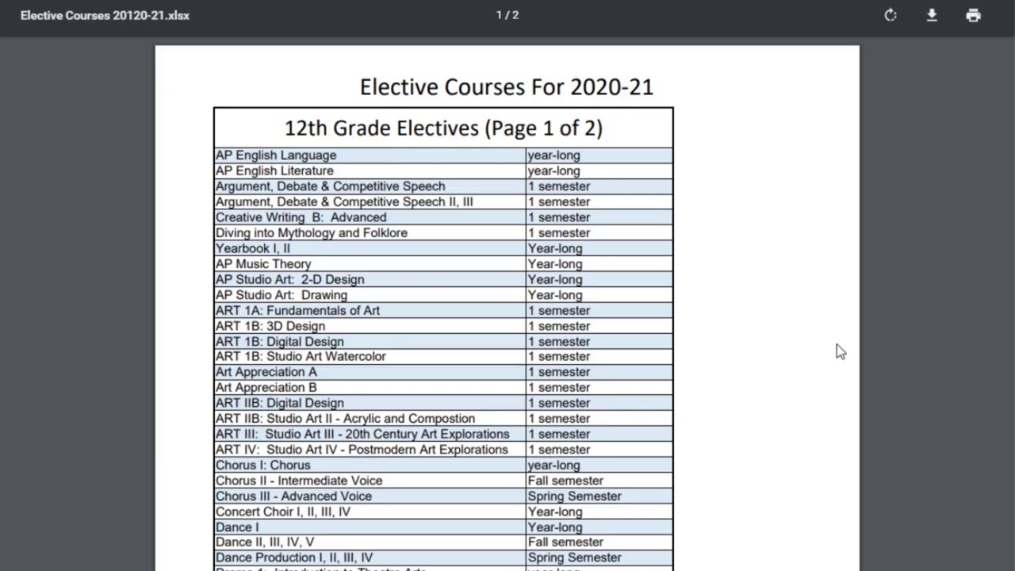
{"action": "scroll", "coordinate": [1012, 229], "scroll_direction": "down", "scroll_amount": 2}
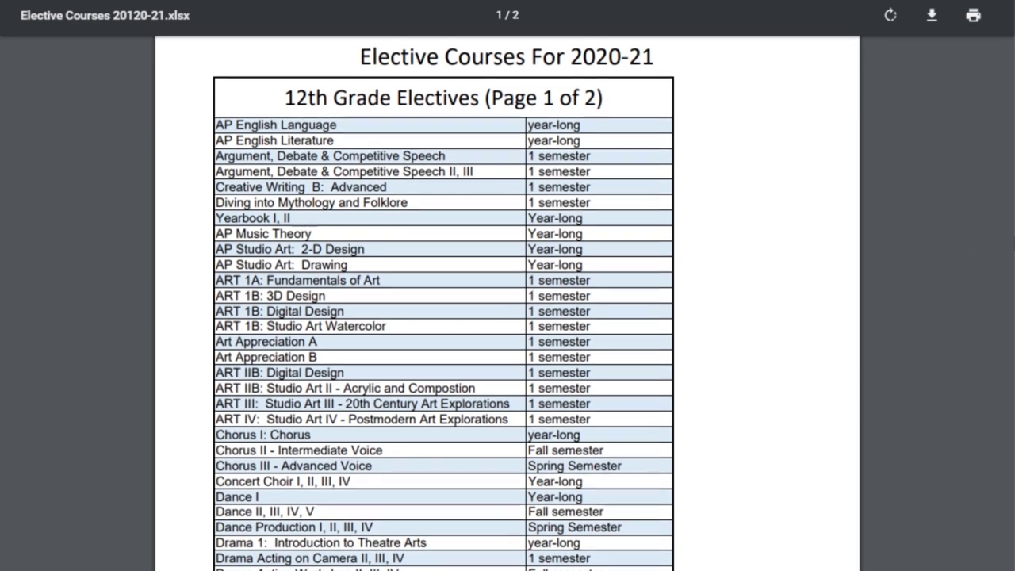
{"action": "scroll", "coordinate": [1012, 302], "scroll_direction": "down", "scroll_amount": 2}
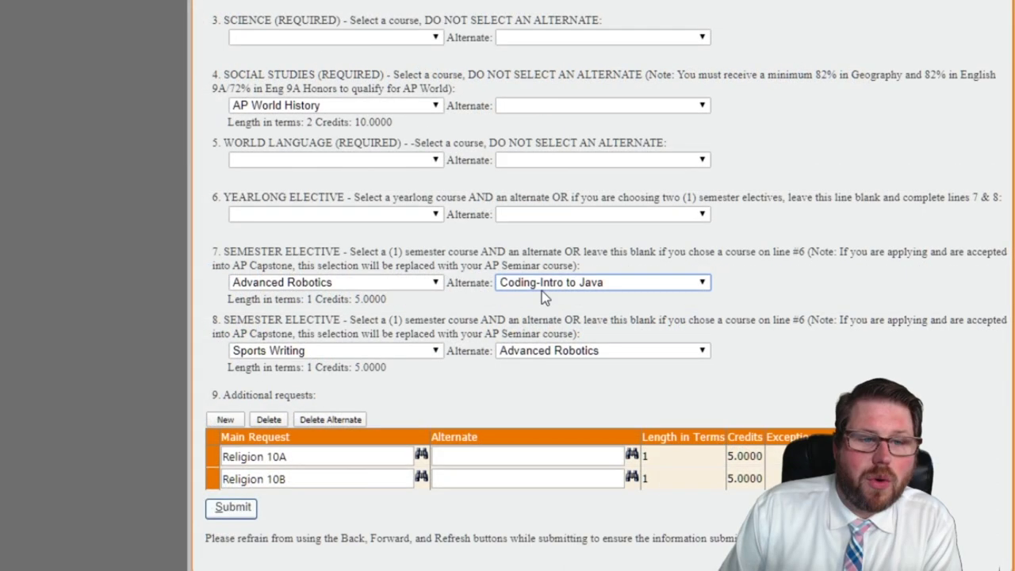
In the registration form, set line 8's alternate to Diving into Mythology and Folklore and the yearlong elective to Dance I
{"action": "left_click", "coordinate": [595, 355]}
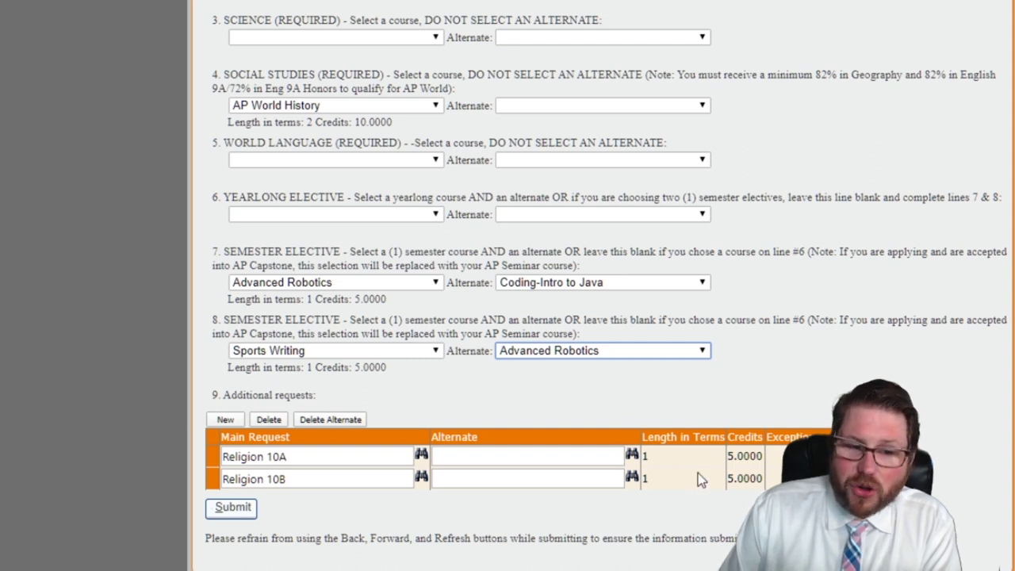
{"action": "key", "text": "d"}
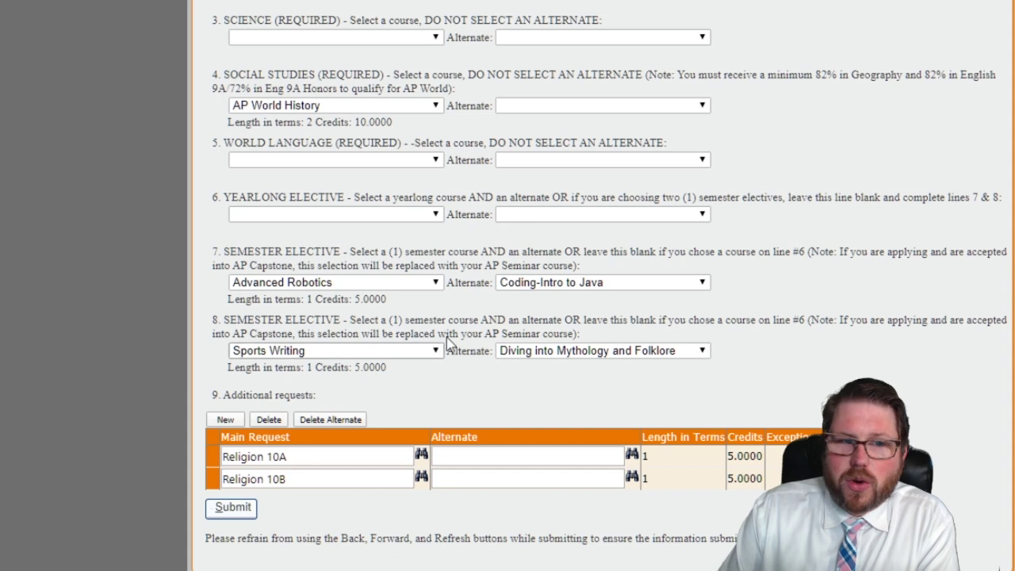
{"action": "left_click", "coordinate": [355, 394]}
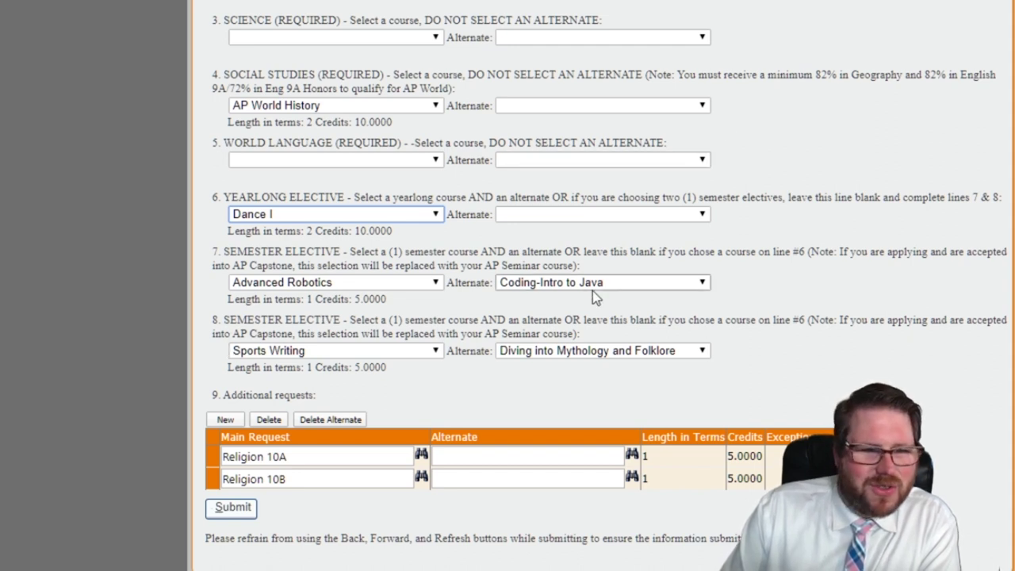
Clear the alternate courses for both semester electives on lines 7 and 8
{"action": "left_click", "coordinate": [650, 283]}
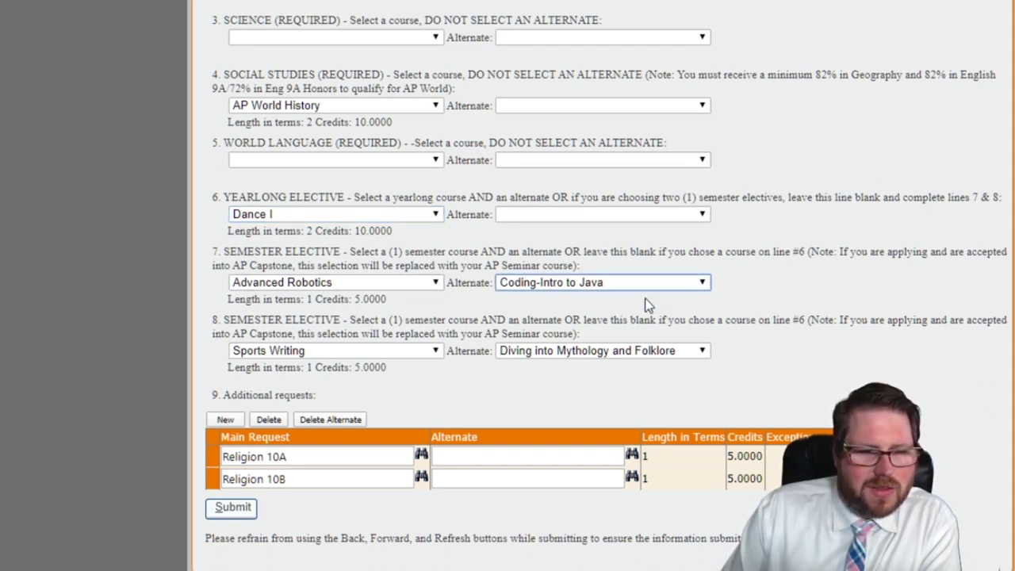
{"action": "left_click", "coordinate": [646, 301]}
{"action": "left_click", "coordinate": [622, 354]}
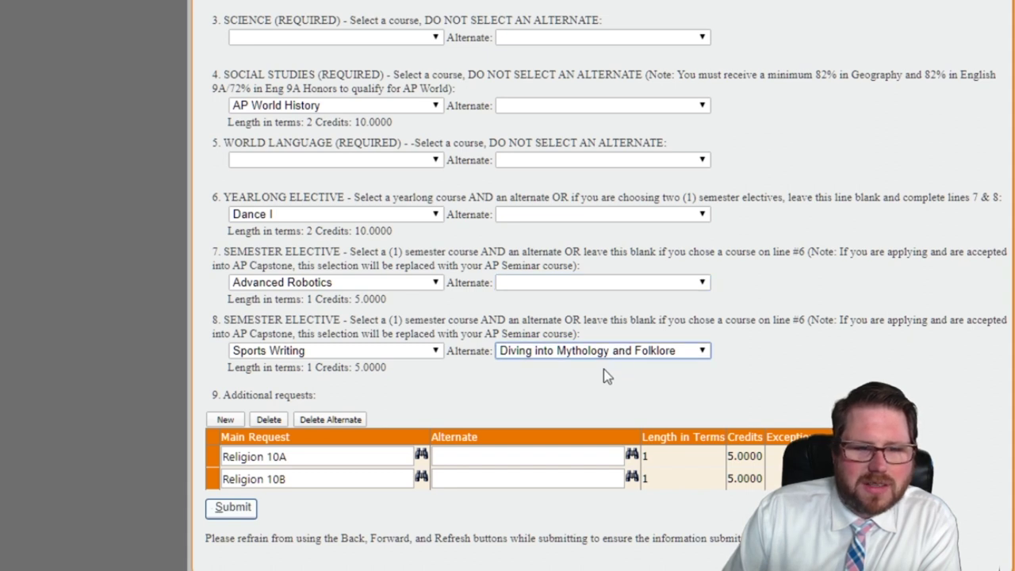
{"action": "key", "text": "Up"}
Change the yearlong elective on line 6 to Yearbook I
{"action": "left_click", "coordinate": [302, 217]}
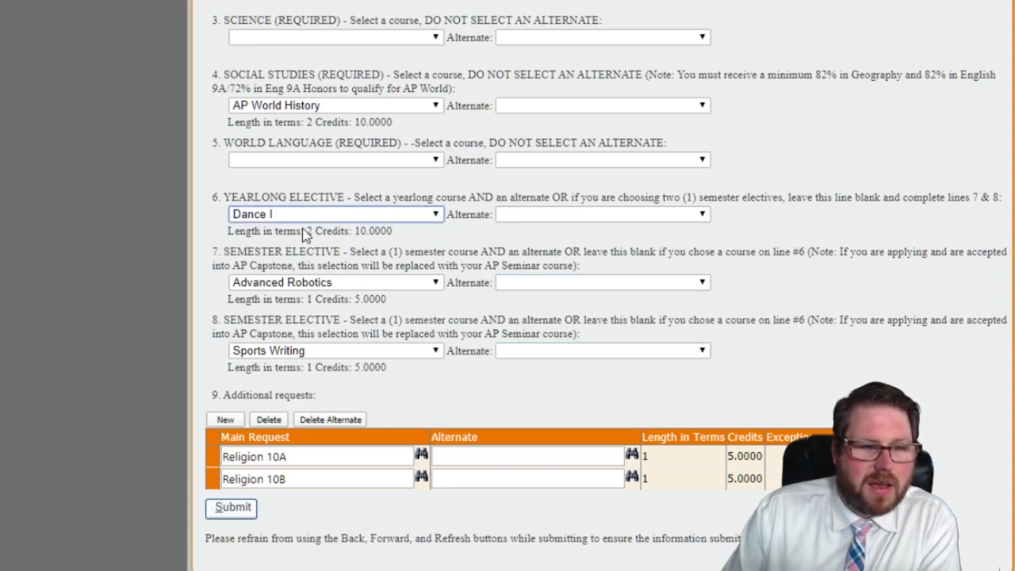
{"action": "key", "text": "Up"}
{"action": "left_click", "coordinate": [841, 290]}
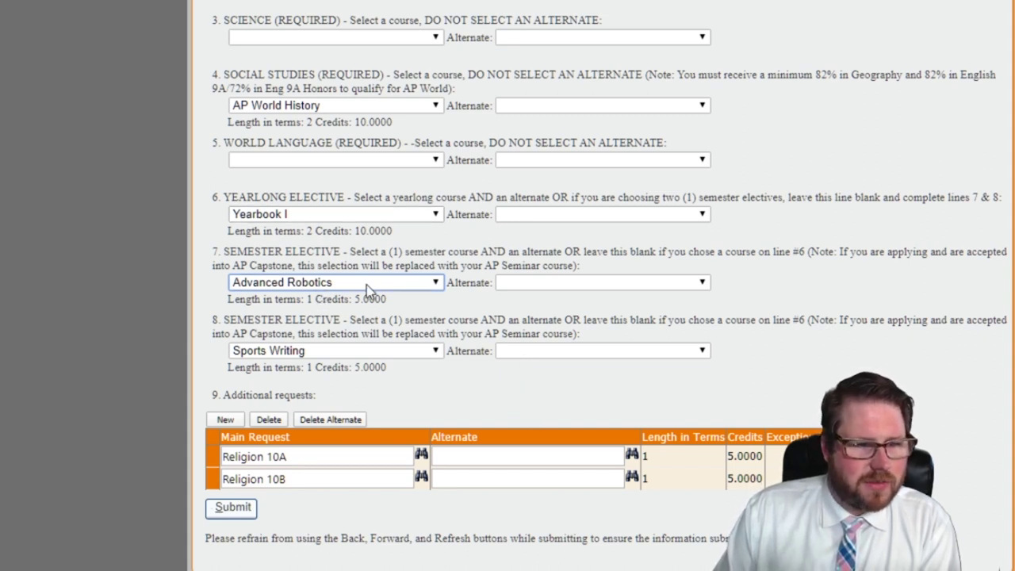
Clear the main semester elective courses on lines 7 and 8
{"action": "scroll", "coordinate": [367, 284], "scroll_direction": "up", "scroll_amount": 1}
{"action": "left_click", "coordinate": [408, 351]}
{"action": "scroll", "coordinate": [378, 370], "scroll_direction": "up", "scroll_amount": 1}
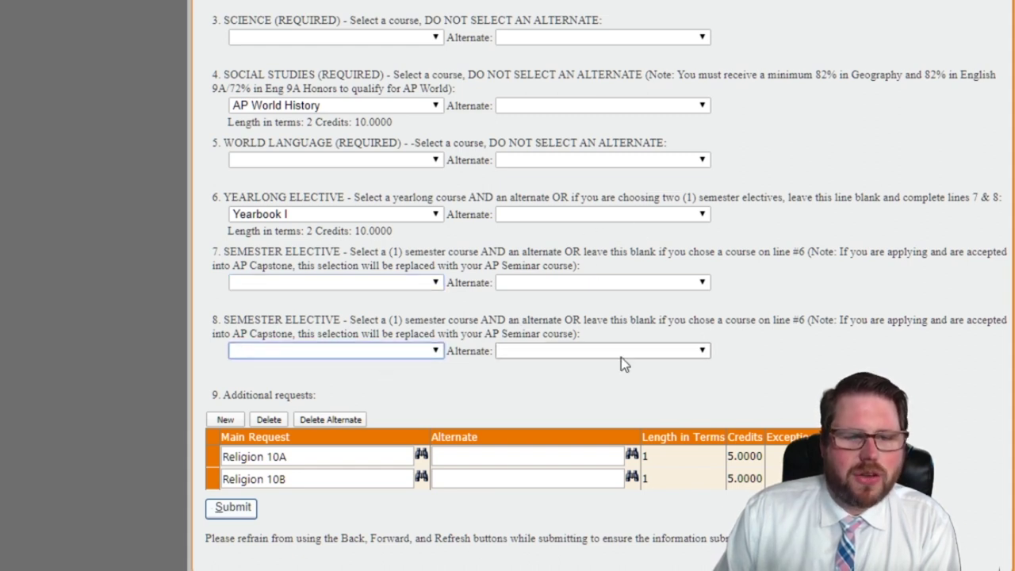
{"action": "left_click", "coordinate": [826, 289]}
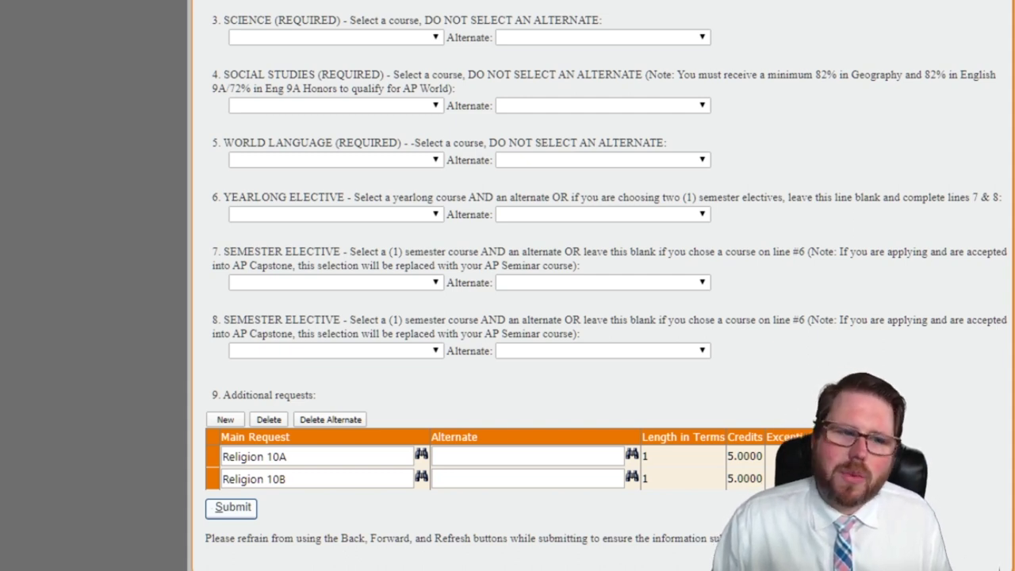
Request String Orchestra IV as the yearlong elective, submit the course requests, and highlight the exception on that line
{"action": "left_click", "coordinate": [555, 333]}
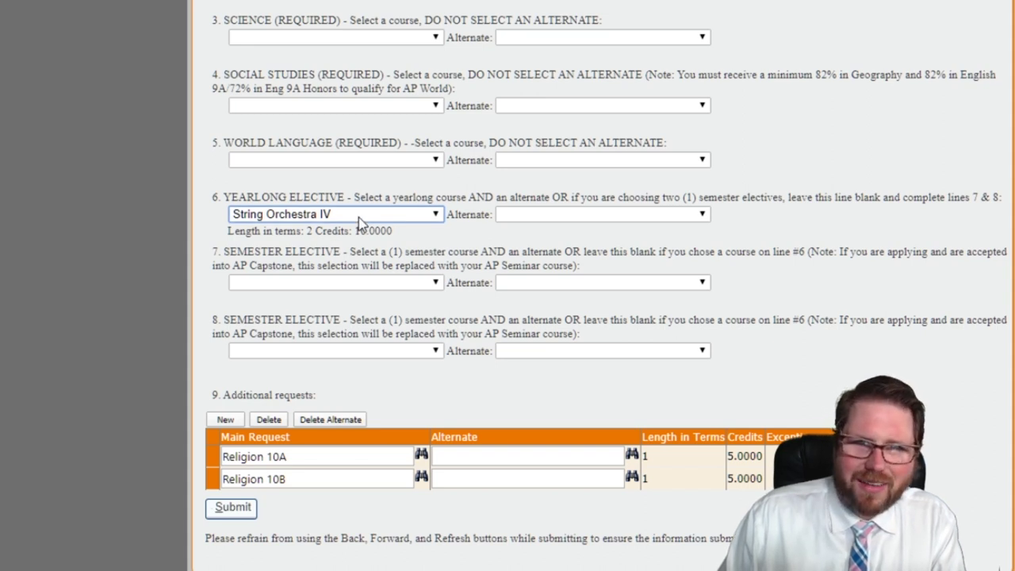
{"action": "left_click", "coordinate": [233, 508]}
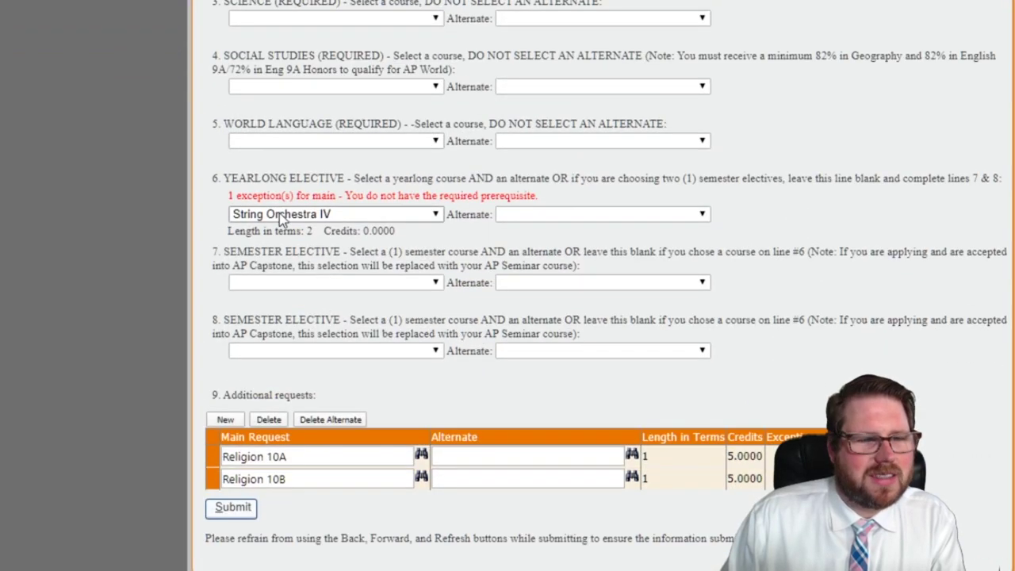
{"action": "left_click_drag", "start_coordinate": [235, 193], "coordinate": [531, 192]}
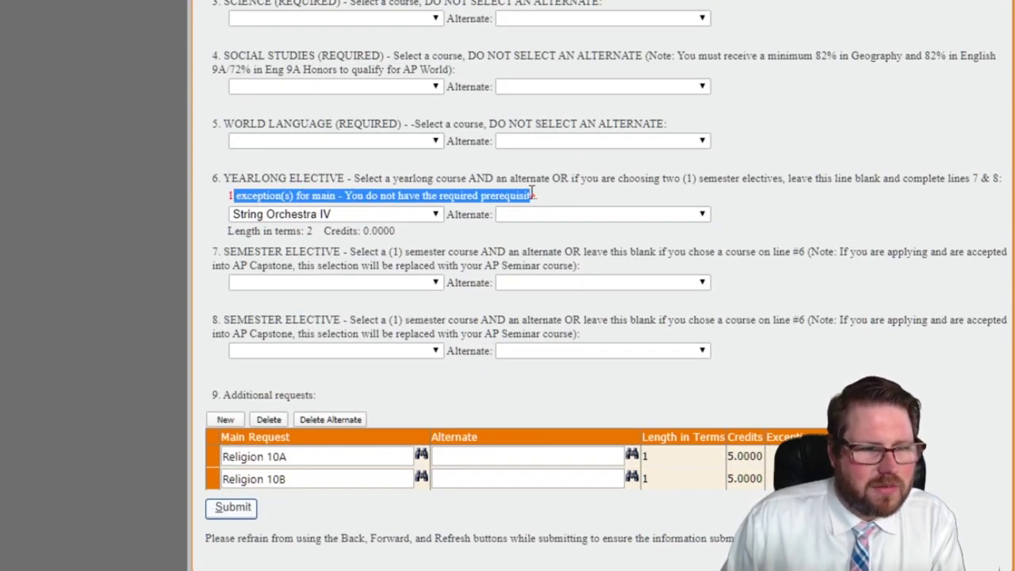
{"action": "left_click", "coordinate": [574, 201]}
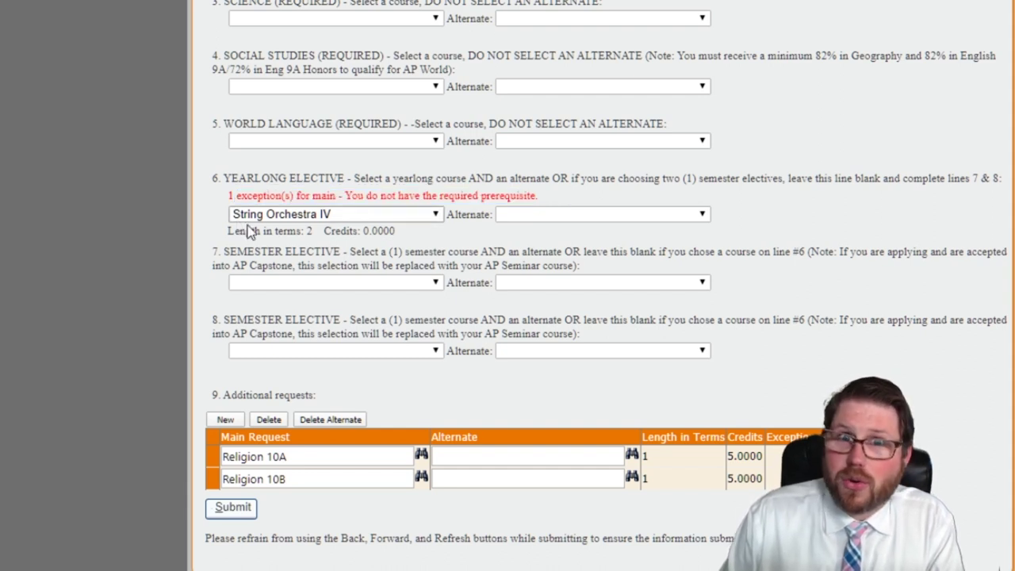
Review the form's credit and prerequisite instructions and change the yearlong elective on line 6 to Jazz Studies I
{"action": "scroll", "coordinate": [764, 325], "scroll_direction": "up", "scroll_amount": 1}
{"action": "scroll", "coordinate": [765, 326], "scroll_direction": "down", "scroll_amount": 1}
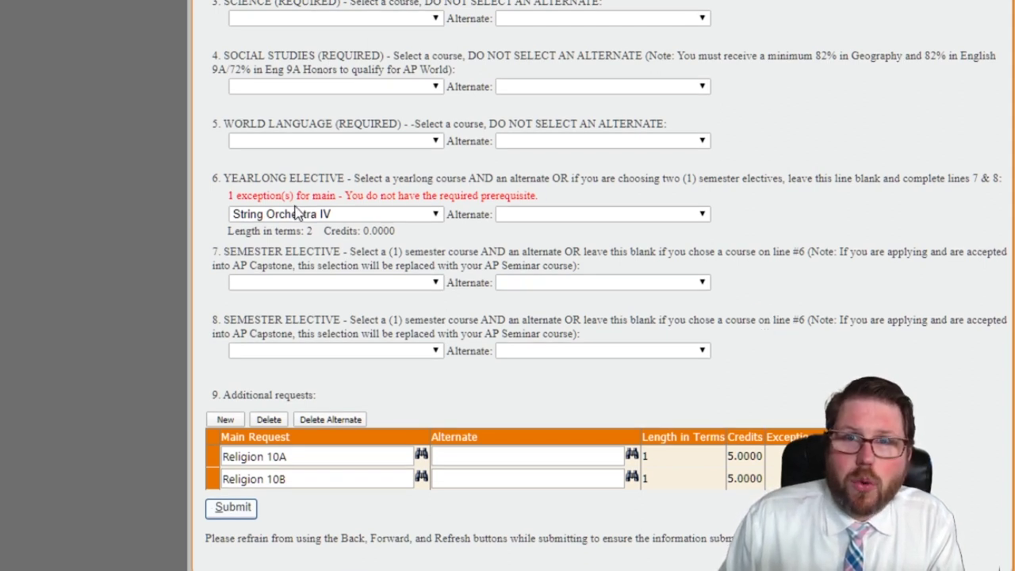
{"action": "scroll", "coordinate": [297, 211], "scroll_direction": "up", "scroll_amount": 2}
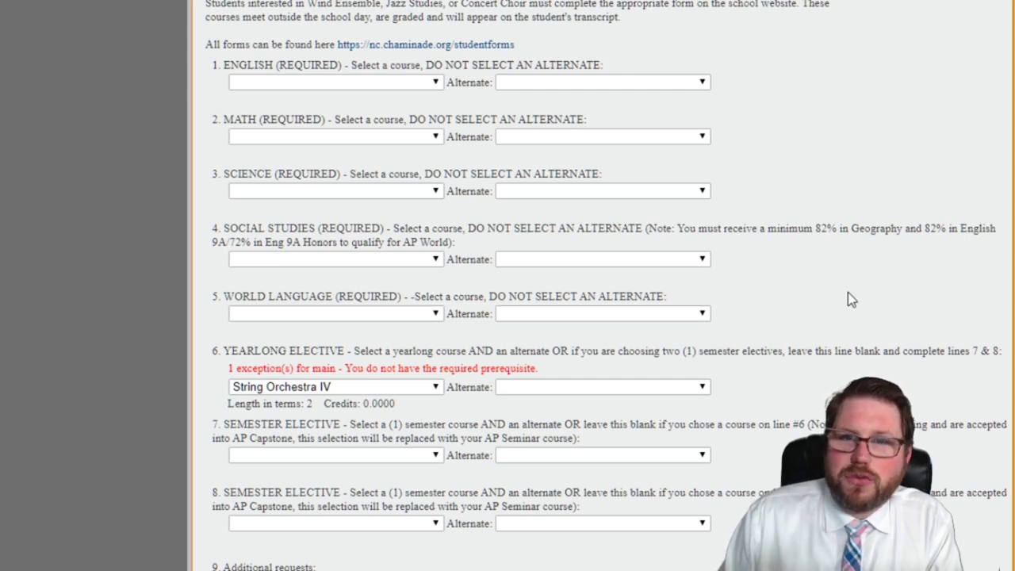
{"action": "scroll", "coordinate": [848, 294], "scroll_direction": "up", "scroll_amount": 2}
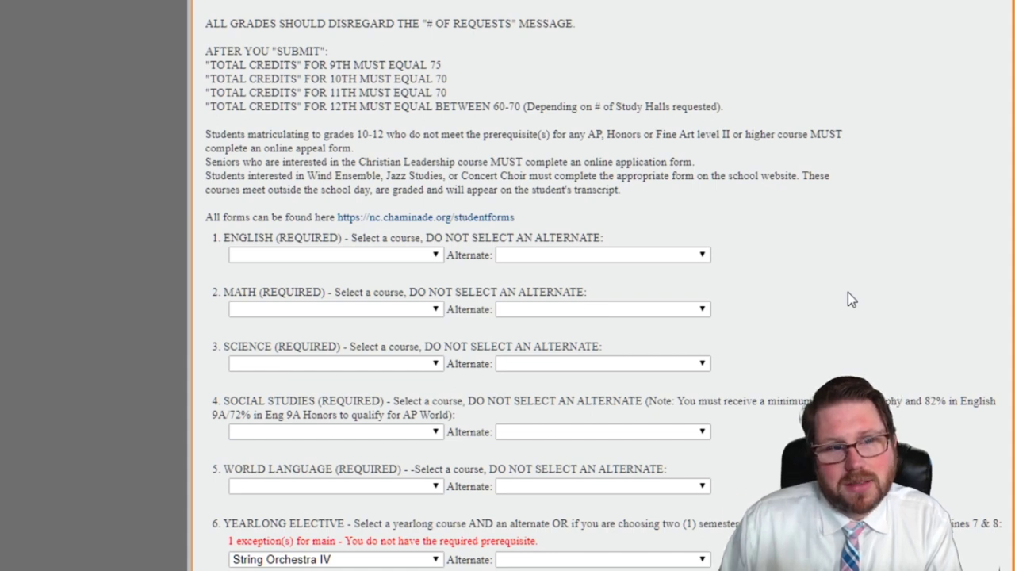
{"action": "scroll", "coordinate": [848, 292], "scroll_direction": "down", "scroll_amount": 2}
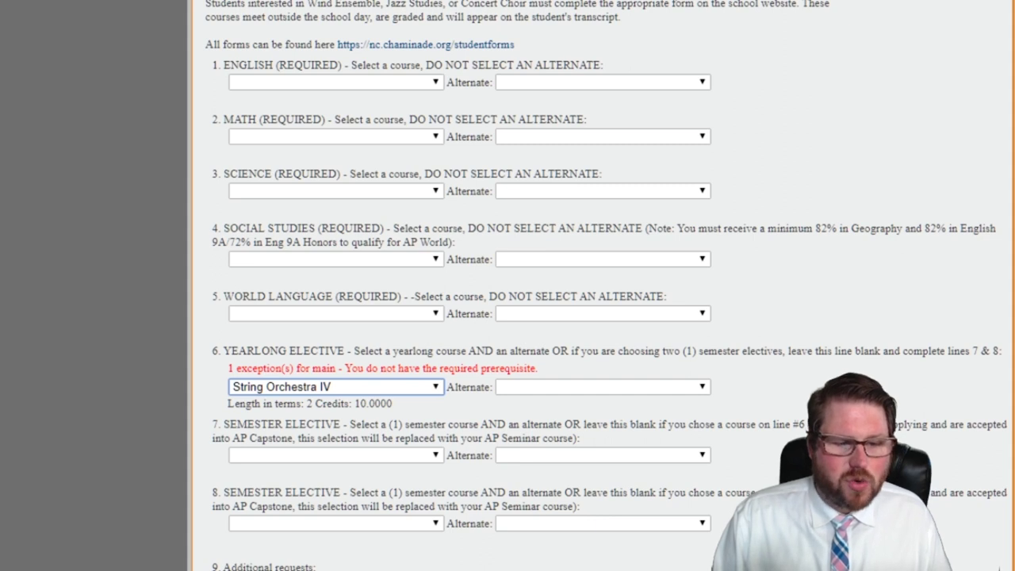
{"action": "key", "text": "j"}
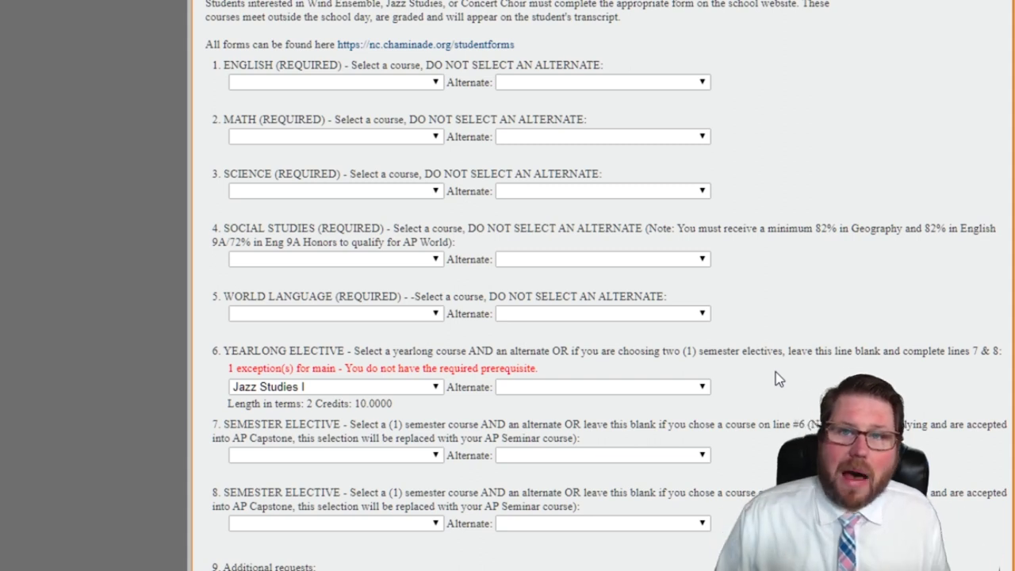
Open the school's student forms page from the link in the registration instructions
{"action": "scroll", "coordinate": [644, 252], "scroll_direction": "up", "scroll_amount": 1}
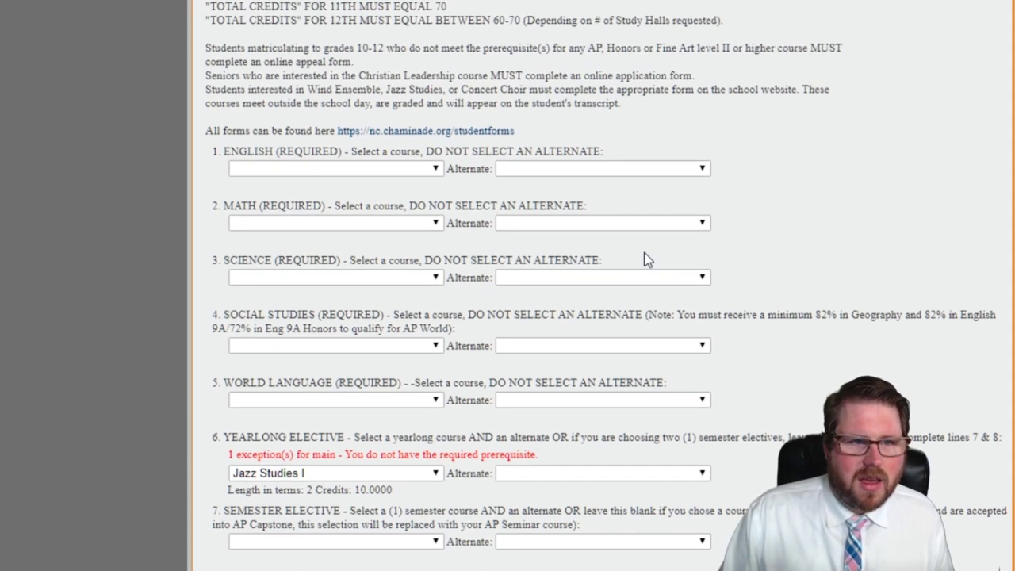
{"action": "left_click", "coordinate": [420, 132]}
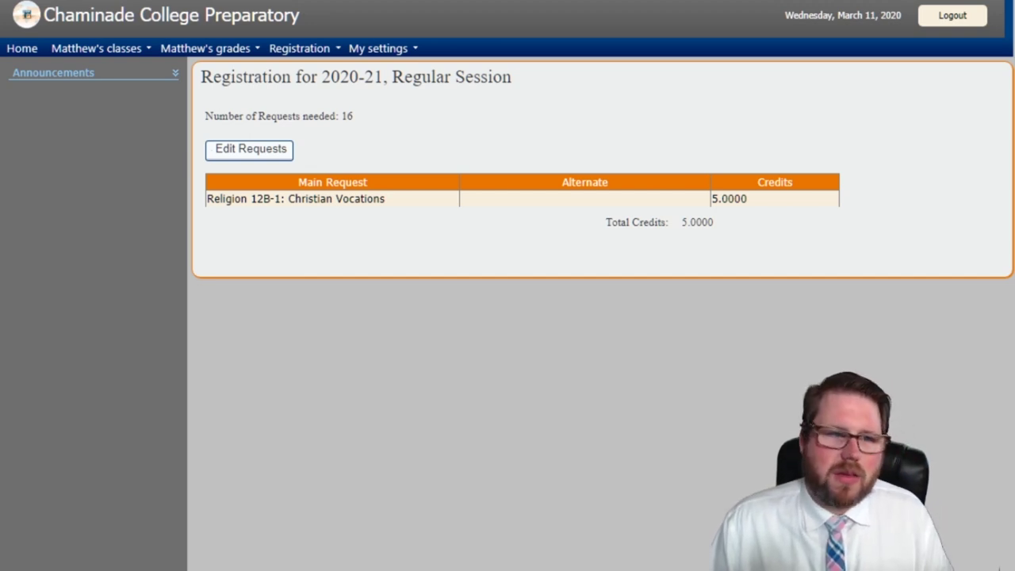
Open the senior's 2020-21 course requests for editing and review all request lines through the additional requests
{"action": "left_click", "coordinate": [249, 149]}
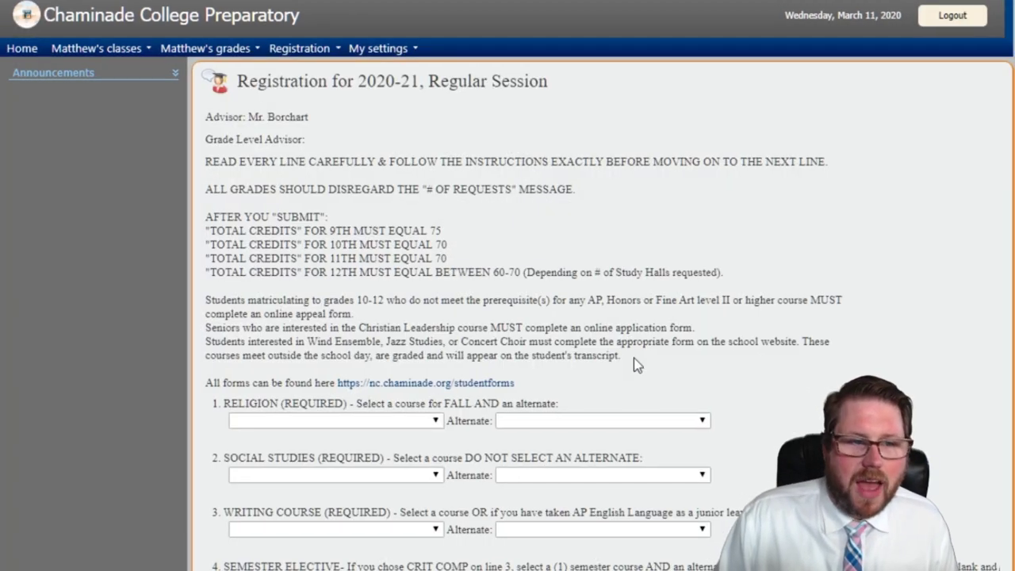
{"action": "scroll", "coordinate": [635, 357], "scroll_direction": "down", "scroll_amount": 1}
{"action": "scroll", "coordinate": [679, 357], "scroll_direction": "down", "scroll_amount": 10}
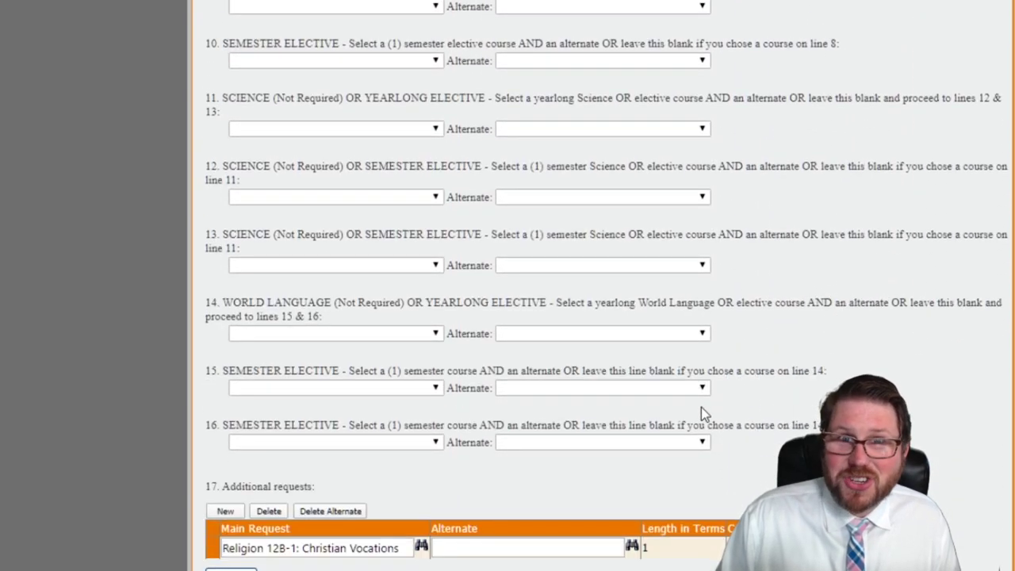
{"action": "scroll", "coordinate": [702, 412], "scroll_direction": "up", "scroll_amount": 6}
{"action": "scroll", "coordinate": [701, 412], "scroll_direction": "down", "scroll_amount": 5}
{"action": "scroll", "coordinate": [701, 419], "scroll_direction": "down", "scroll_amount": 3}
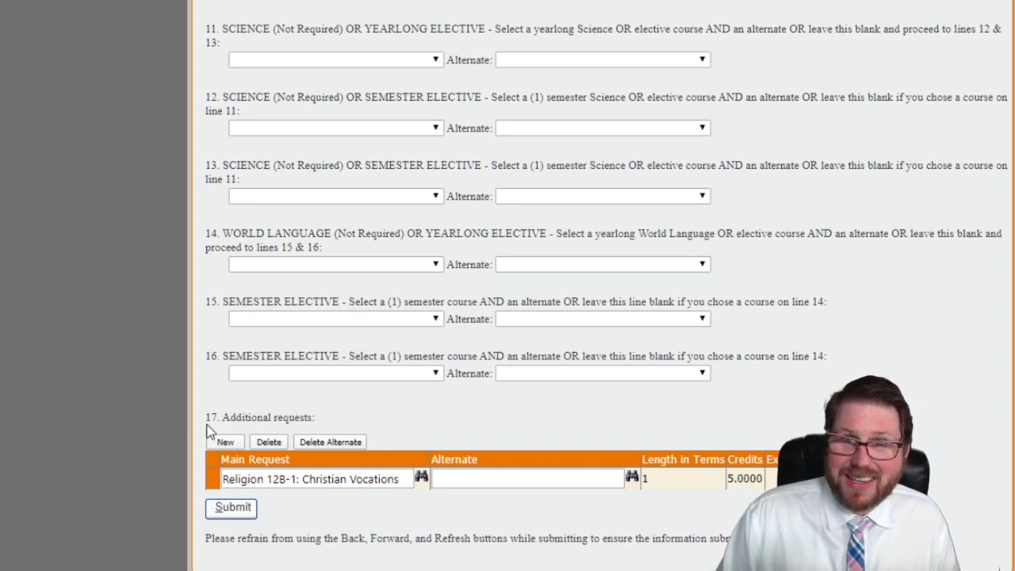
{"action": "scroll", "coordinate": [465, 358], "scroll_direction": "up", "scroll_amount": 15}
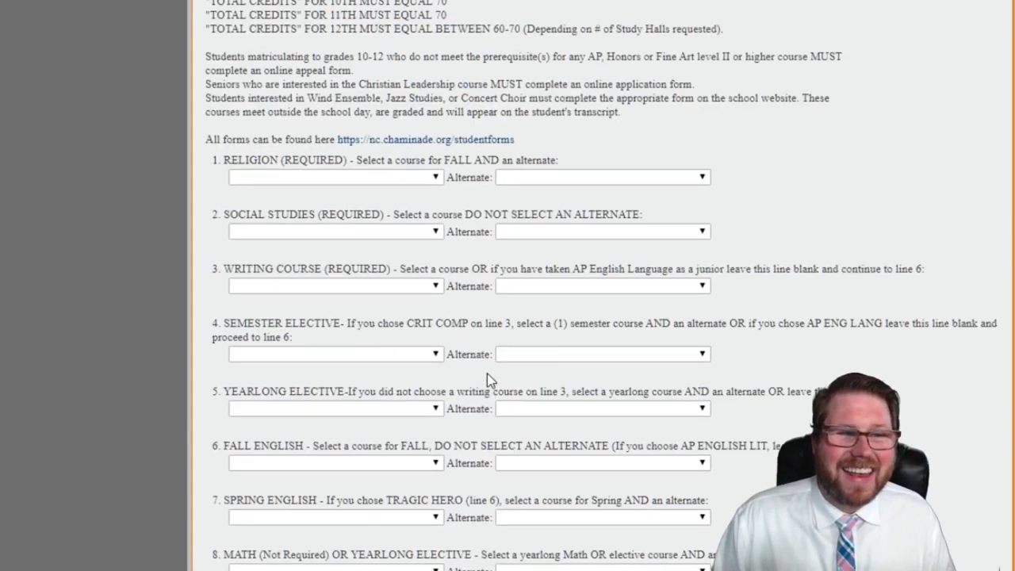
{"action": "scroll", "coordinate": [492, 375], "scroll_direction": "down", "scroll_amount": 3}
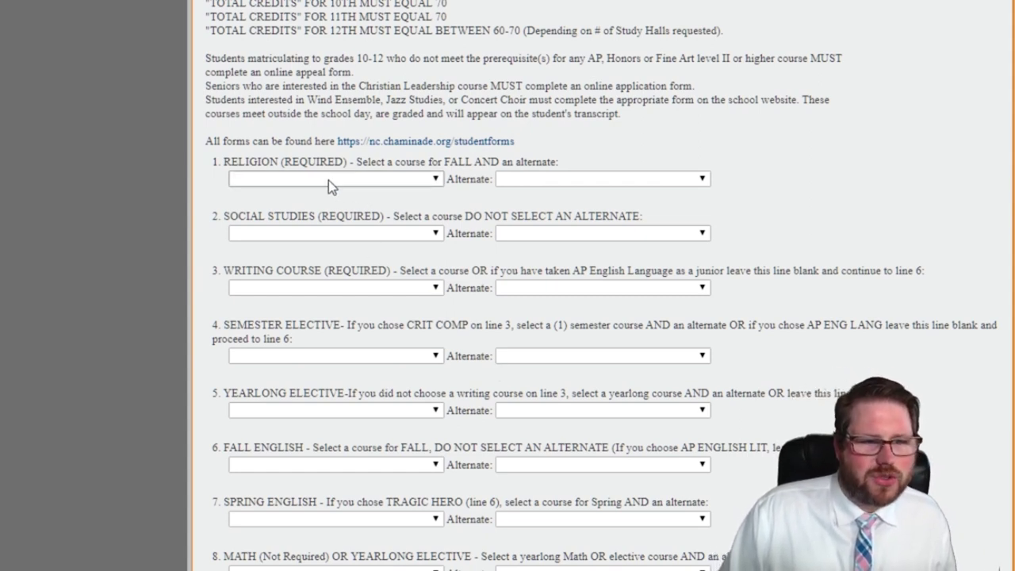
Request RELIG 12A-4: Faith, Science and Reason as the fall religion course, with Religion 12A-1: Church 2K as the alternate
{"action": "left_click", "coordinate": [294, 180]}
{"action": "left_click", "coordinate": [357, 219]}
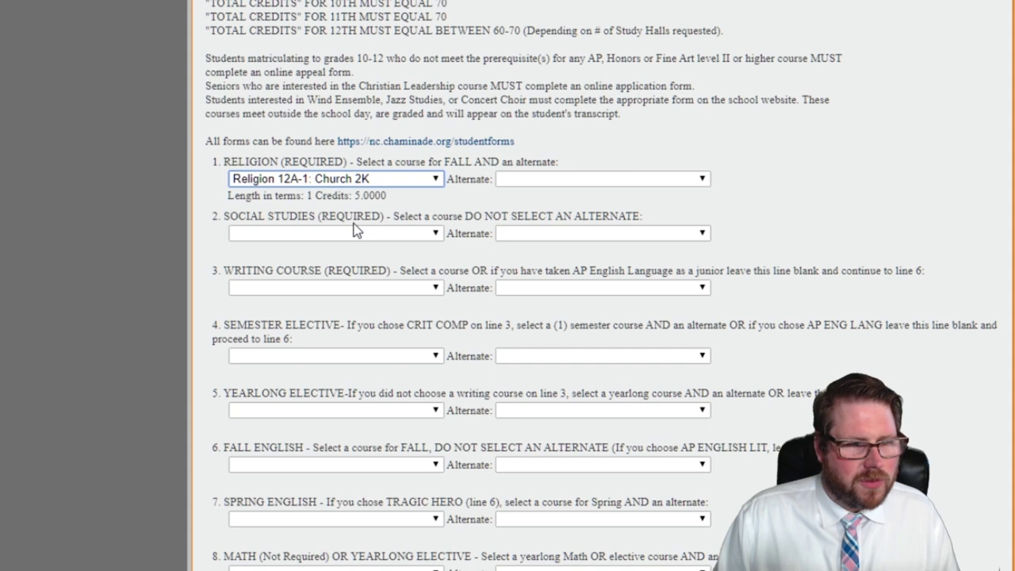
{"action": "key", "text": "Down"}
{"action": "key", "text": "Down"}
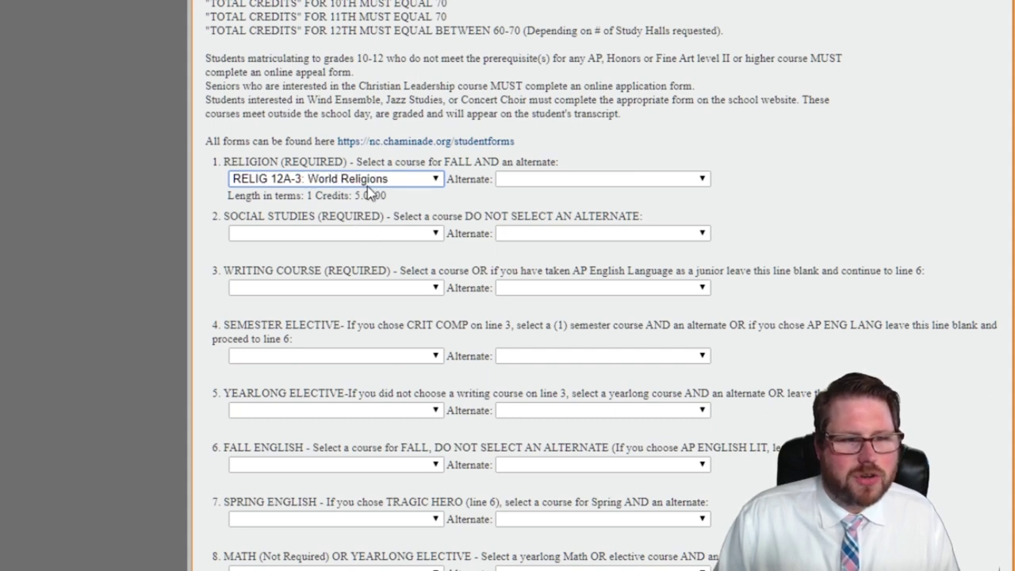
{"action": "key", "text": "Down"}
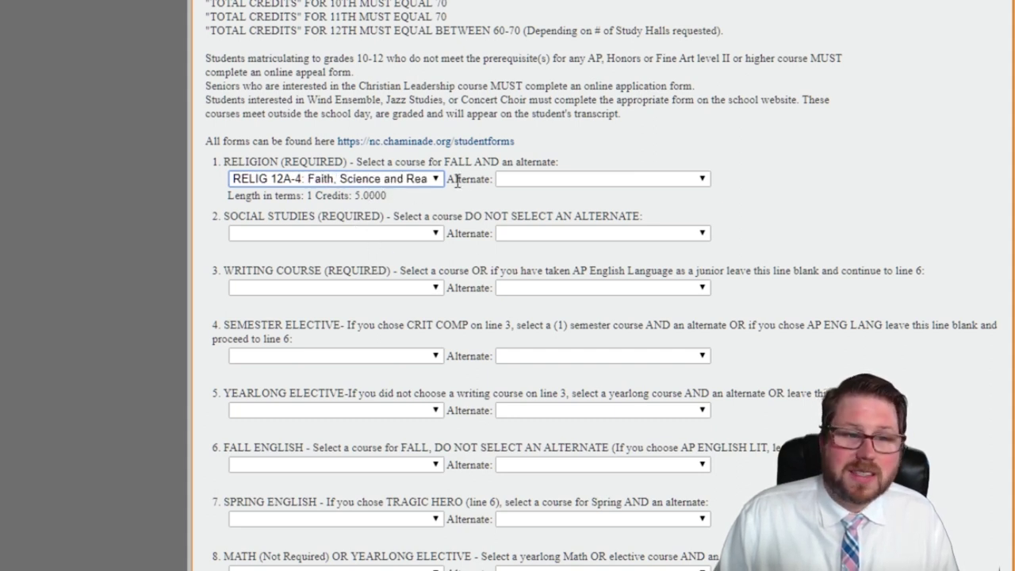
{"action": "key", "text": "Tab"}
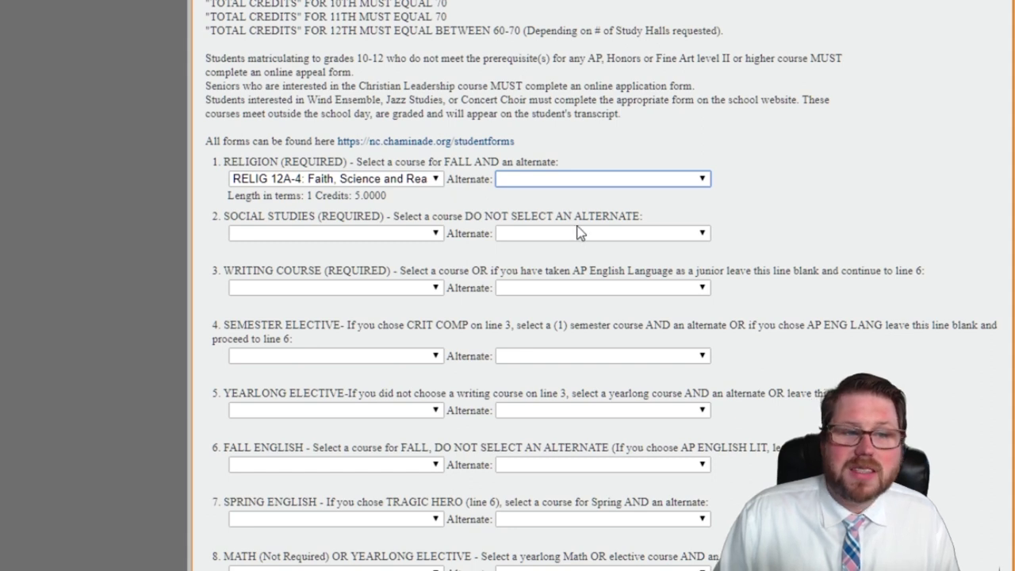
{"action": "key", "text": "Down"}
{"action": "left_click", "coordinate": [774, 199]}
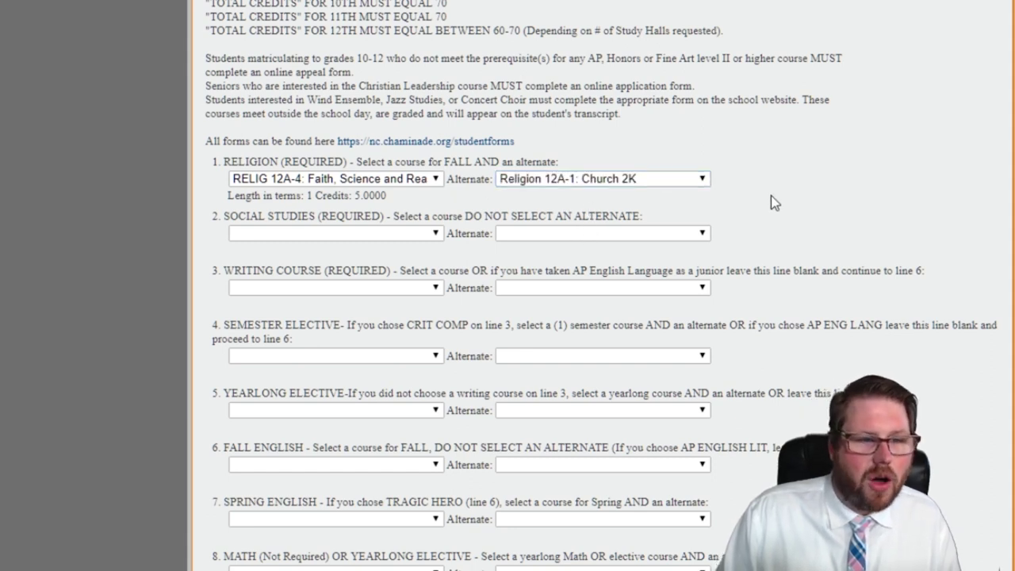
Request Tragic Hero for fall English, and Shakespeare for spring English with Short Fiction as the alternate
{"action": "scroll", "coordinate": [902, 340], "scroll_direction": "down", "scroll_amount": 2}
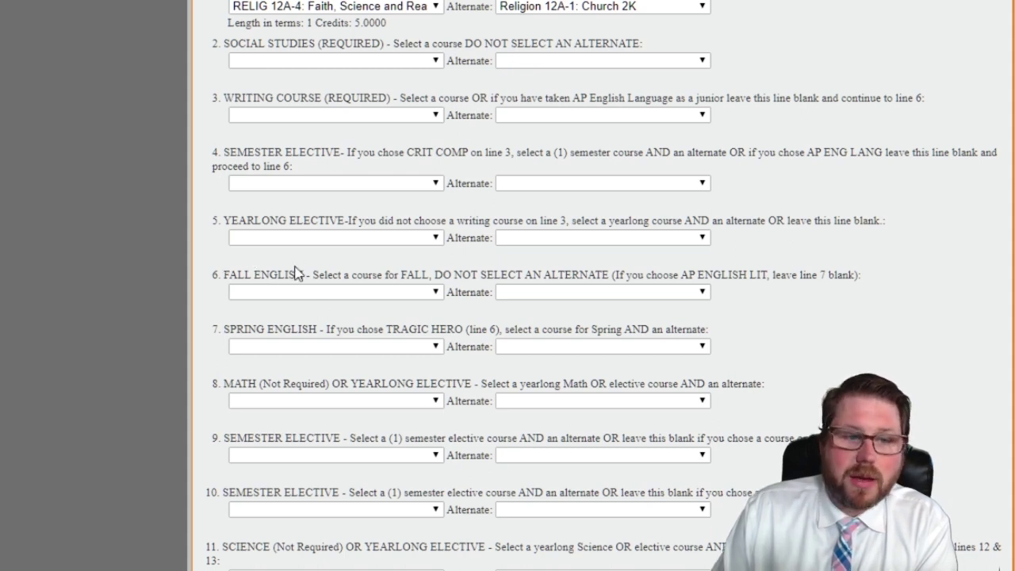
{"action": "left_click", "coordinate": [320, 293]}
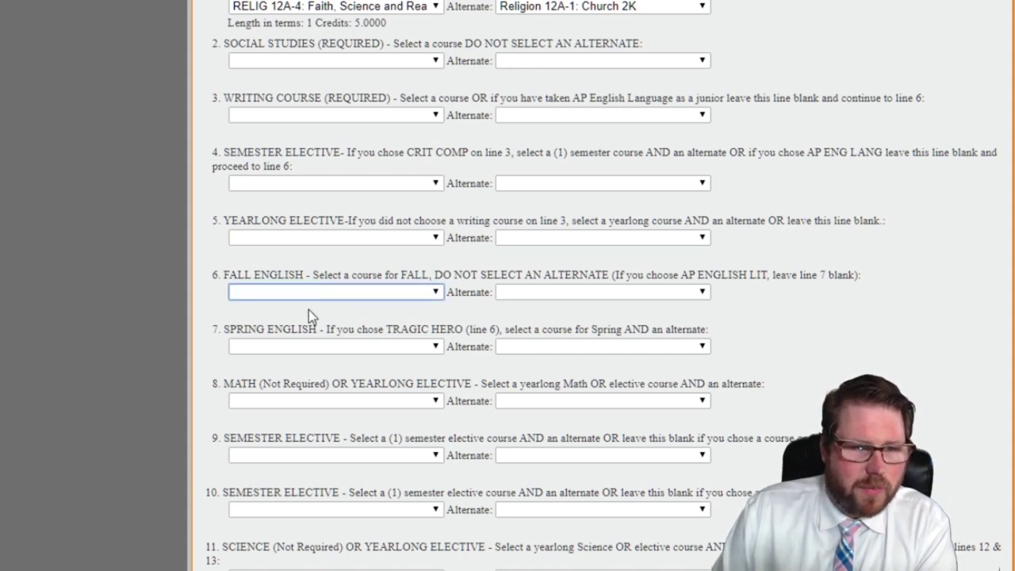
{"action": "left_click", "coordinate": [308, 315]}
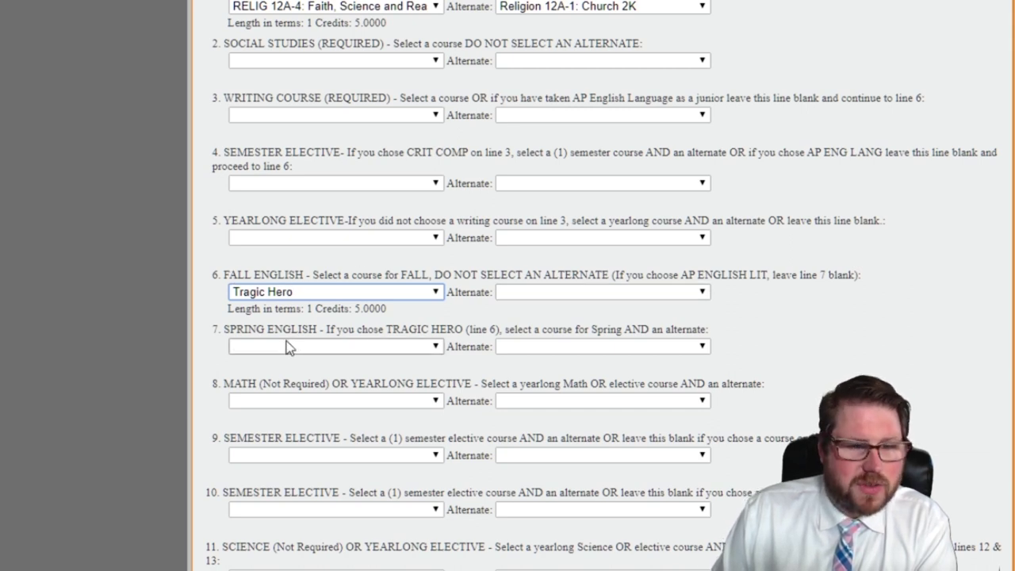
{"action": "left_click", "coordinate": [407, 349]}
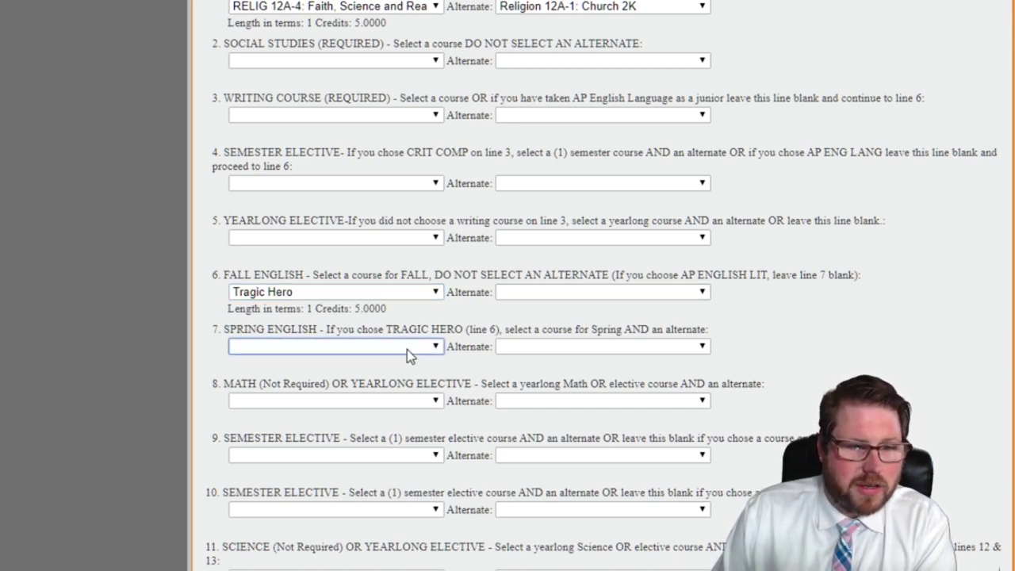
{"action": "left_click", "coordinate": [329, 401]}
{"action": "left_click", "coordinate": [544, 346]}
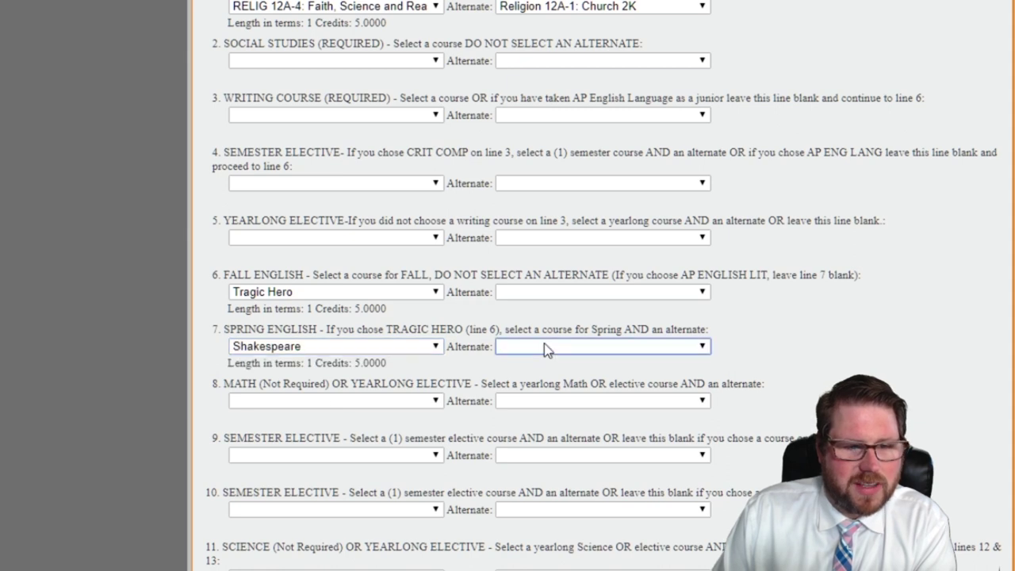
{"action": "left_click", "coordinate": [531, 419]}
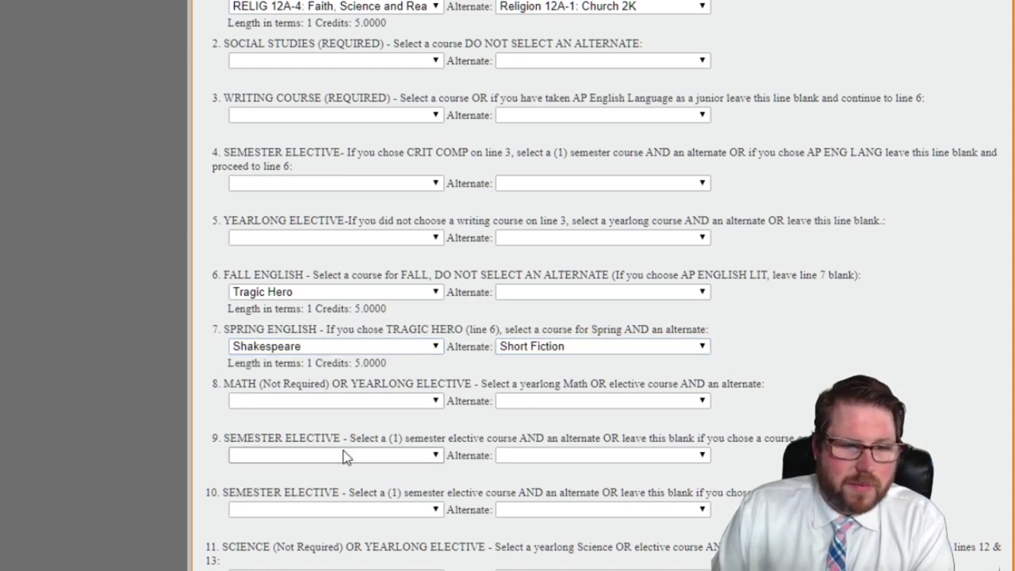
Review the remaining optional and elective request lines and highlight the "MATH (Not Required)" wording on line 8
{"action": "scroll", "coordinate": [344, 455], "scroll_direction": "down", "scroll_amount": 3}
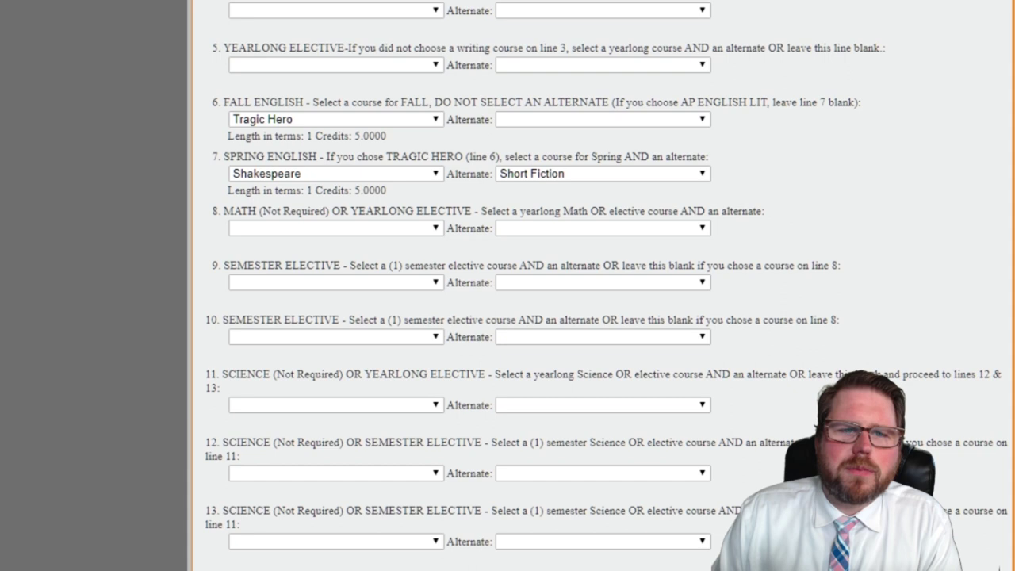
{"action": "scroll", "coordinate": [603, 286], "scroll_direction": "down", "scroll_amount": 6}
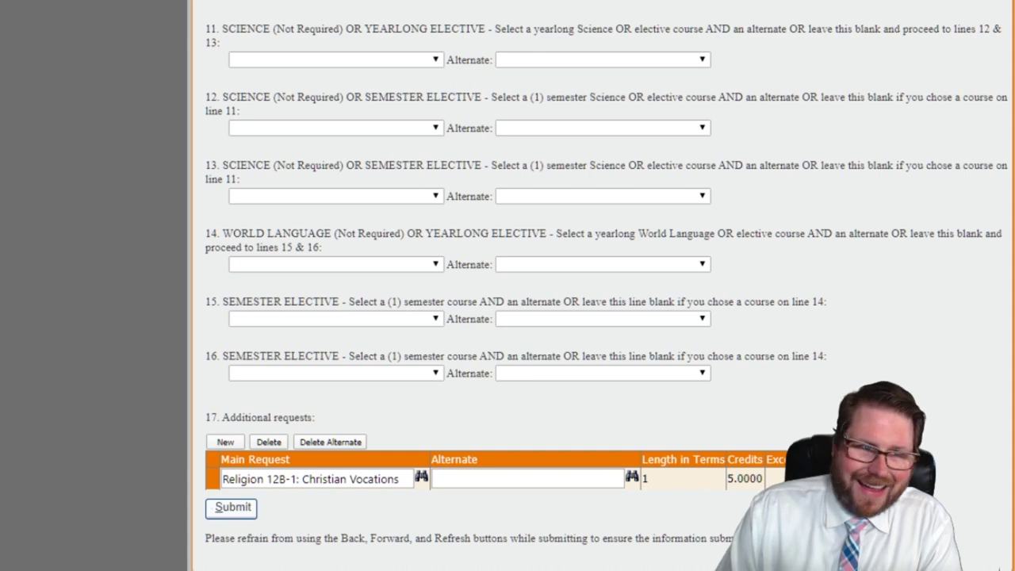
{"action": "scroll", "coordinate": [603, 286], "scroll_direction": "up", "scroll_amount": 6}
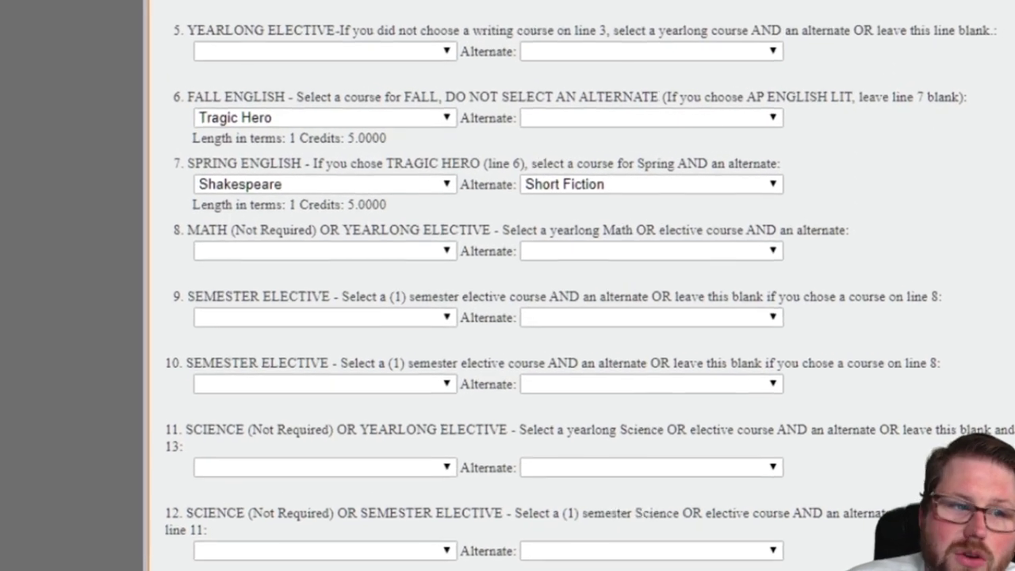
{"action": "left_click_drag", "start_coordinate": [224, 211], "coordinate": [238, 207]}
{"action": "left_click_drag", "start_coordinate": [192, 232], "coordinate": [344, 228]}
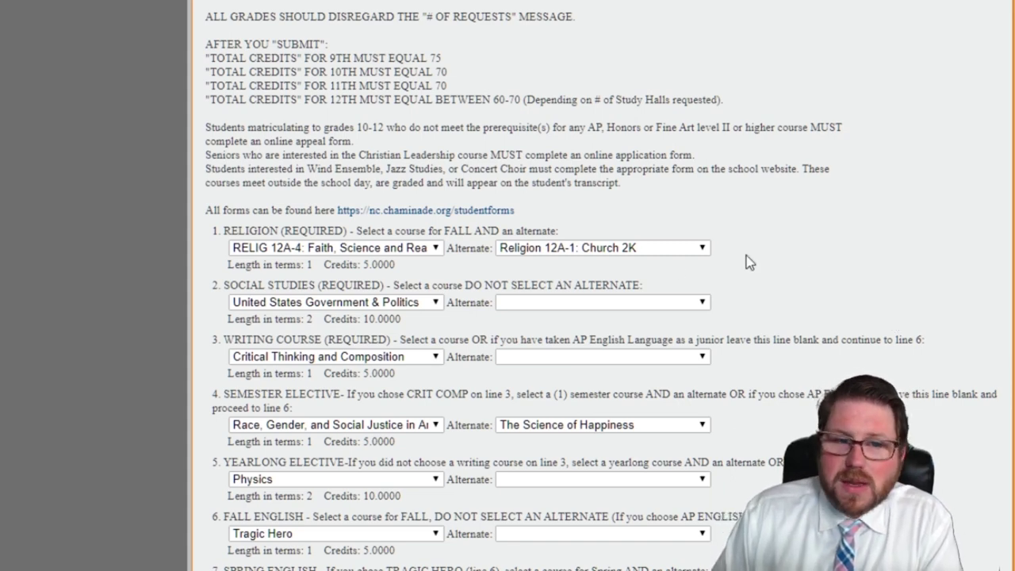
Check the completed request lines, submit the course requests, and highlight part of the Fitness and Lifestyle Recreation entry in the summary
{"action": "scroll", "coordinate": [771, 220], "scroll_direction": "down", "scroll_amount": 2}
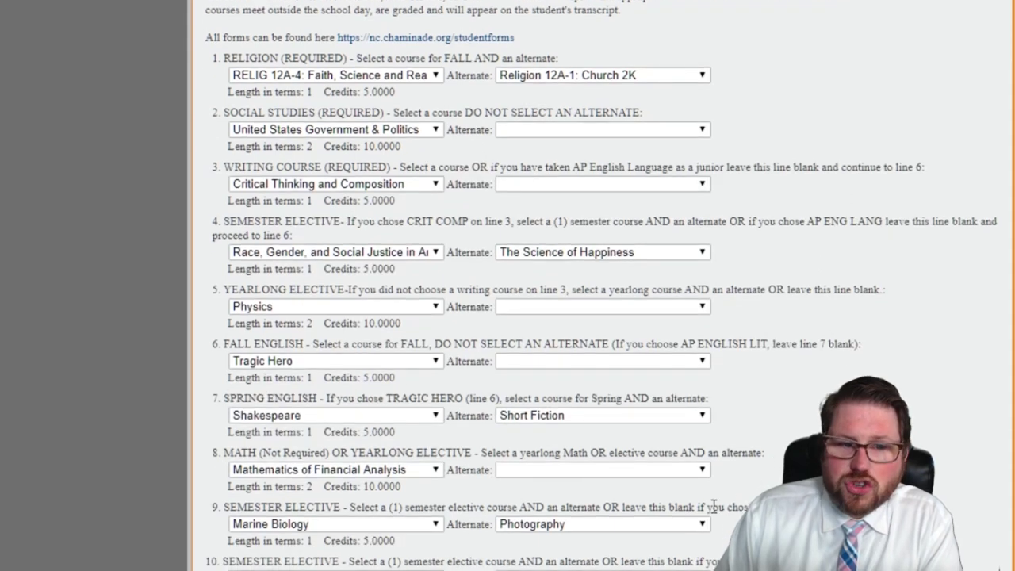
{"action": "scroll", "coordinate": [766, 385], "scroll_direction": "down", "scroll_amount": 7}
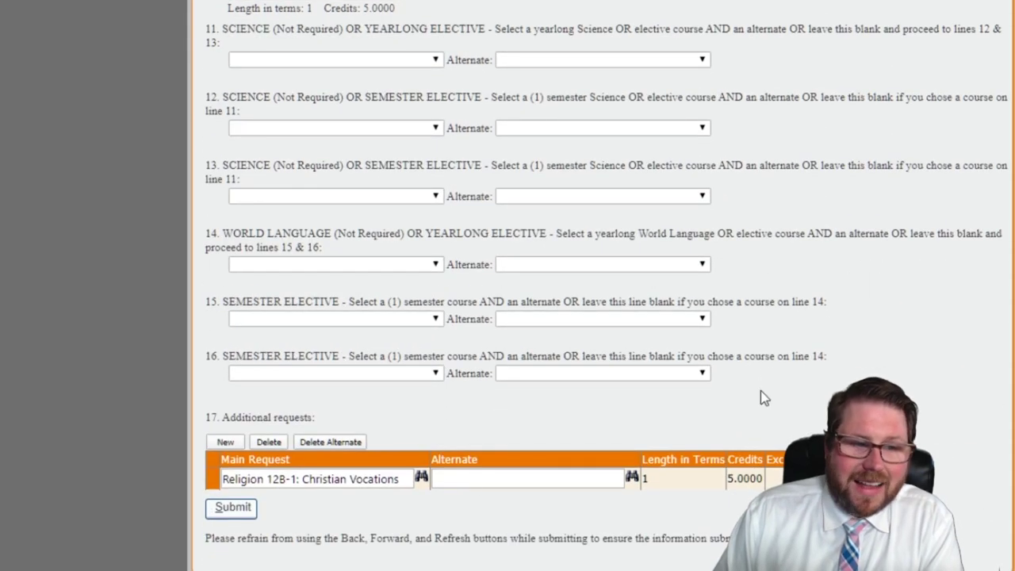
{"action": "left_click", "coordinate": [226, 511]}
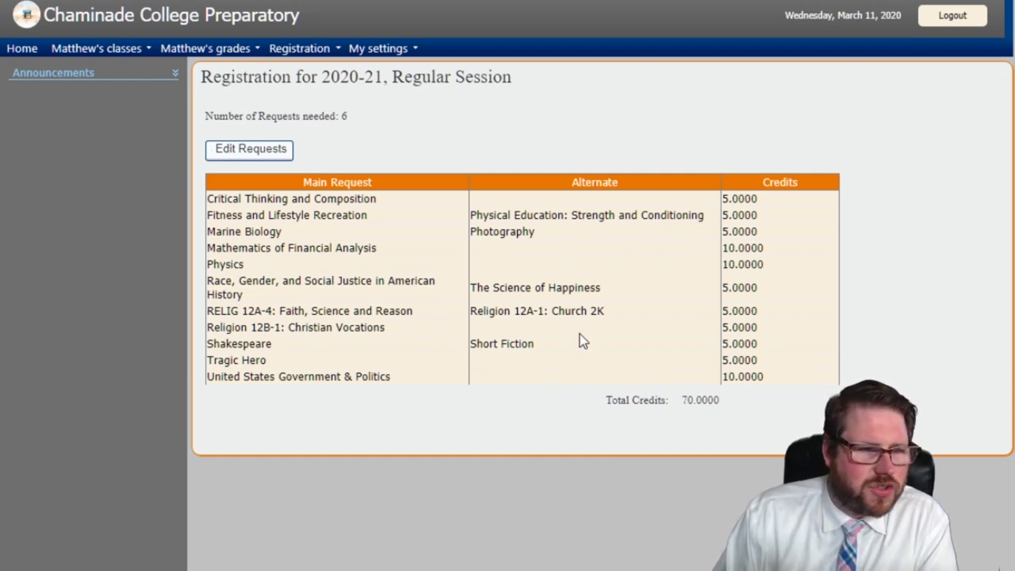
{"action": "left_click_drag", "start_coordinate": [313, 215], "coordinate": [368, 216]}
{"action": "left_click", "coordinate": [560, 209]}
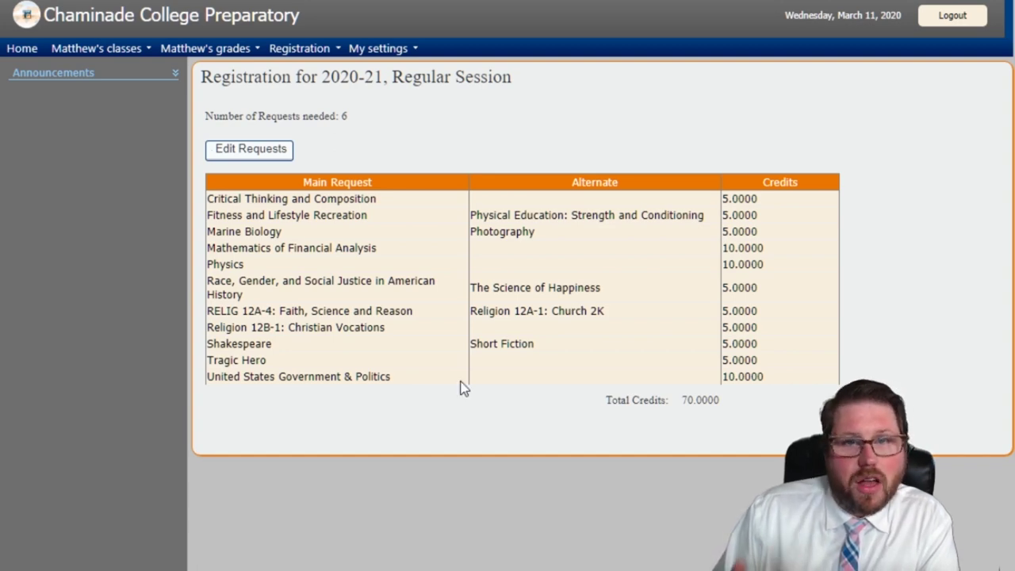
Reopen the submitted course requests for editing, look over the selected courses and alternates, and resubmit them
{"action": "left_click", "coordinate": [253, 158]}
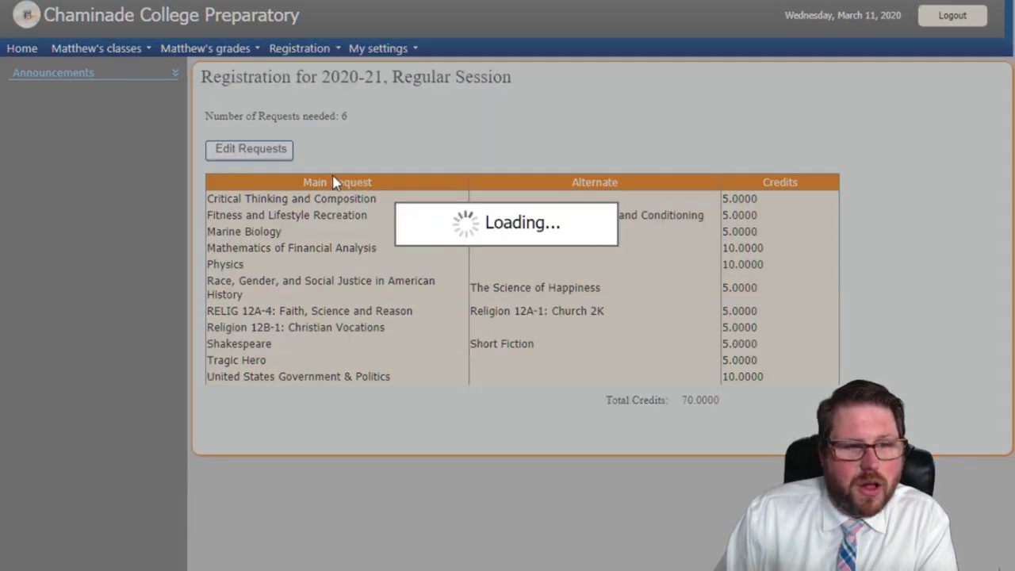
{"action": "scroll", "coordinate": [689, 322], "scroll_direction": "down", "scroll_amount": 3}
{"action": "scroll", "coordinate": [689, 321], "scroll_direction": "down", "scroll_amount": 3}
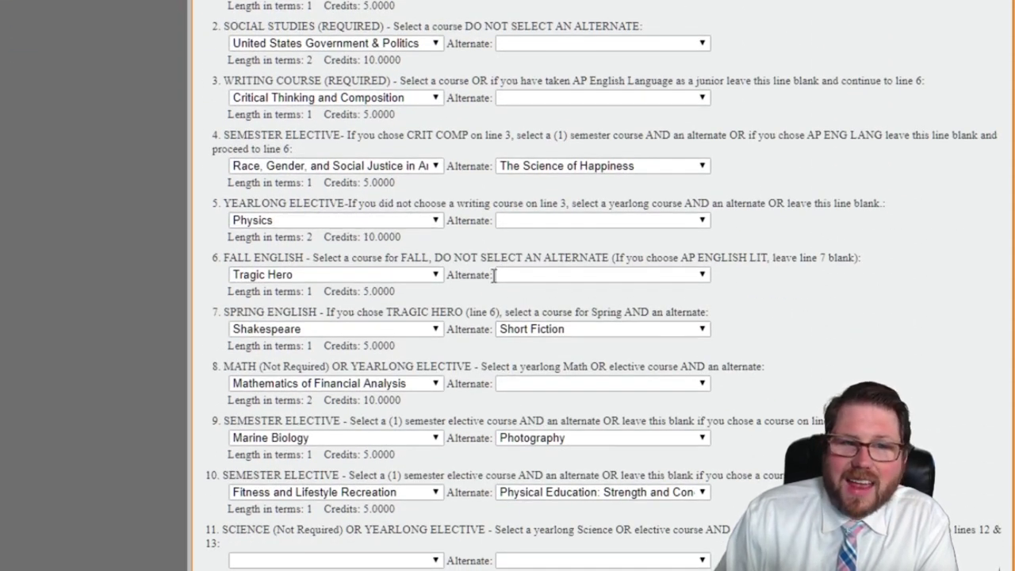
{"action": "scroll", "coordinate": [451, 269], "scroll_direction": "down", "scroll_amount": 7}
{"action": "left_click", "coordinate": [238, 512]}
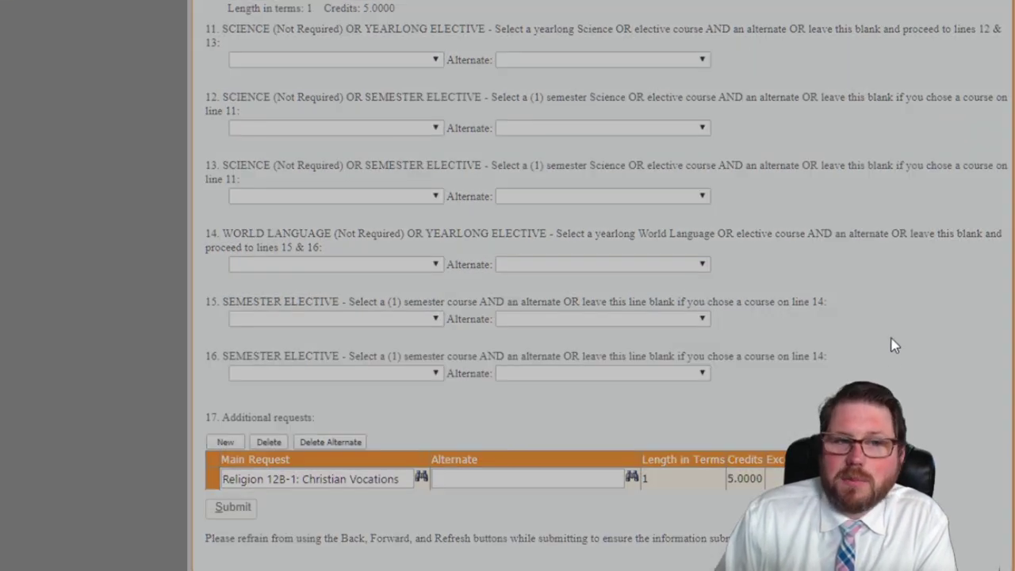